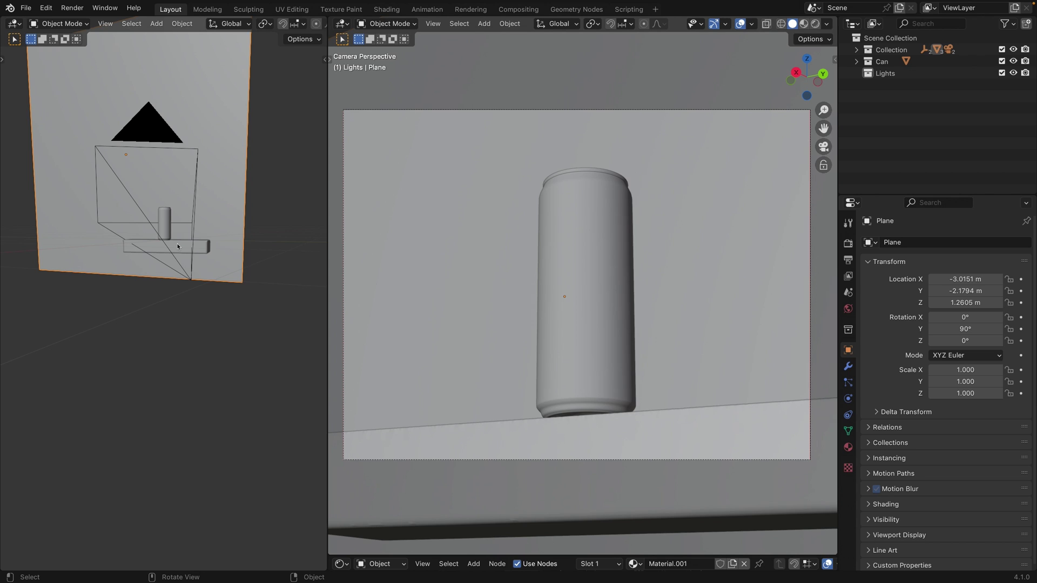
Examine how the backdrop plane, can, ledge and camera are arranged in the scene from several angles
{"action": "left_click", "coordinate": [165, 221]}
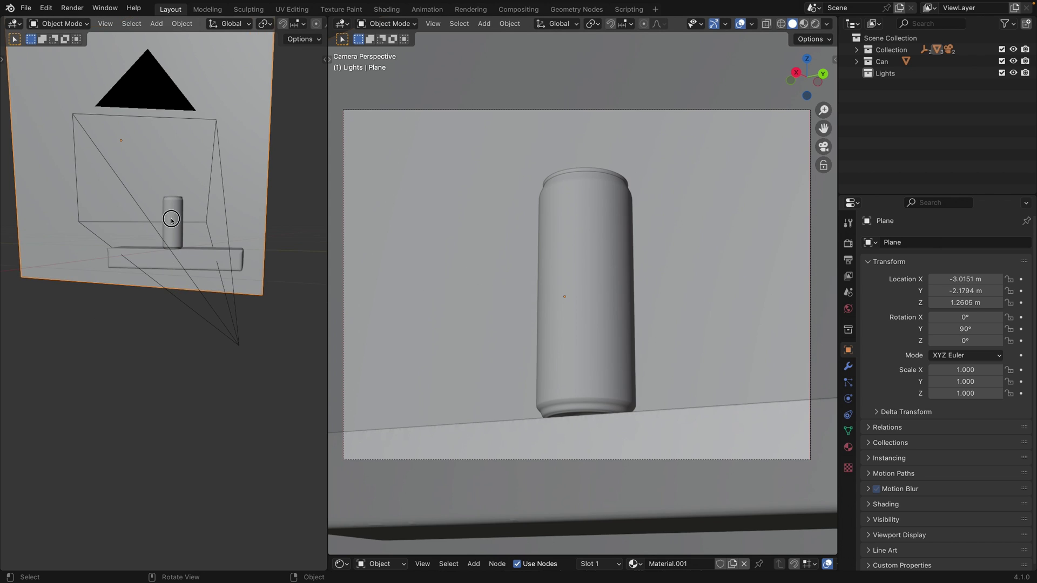
{"action": "middle_click_drag", "start_coordinate": [188, 243], "coordinate": [236, 199]}
{"action": "left_click", "coordinate": [197, 258]}
{"action": "left_click_drag", "start_coordinate": [245, 189], "coordinate": [250, 185]}
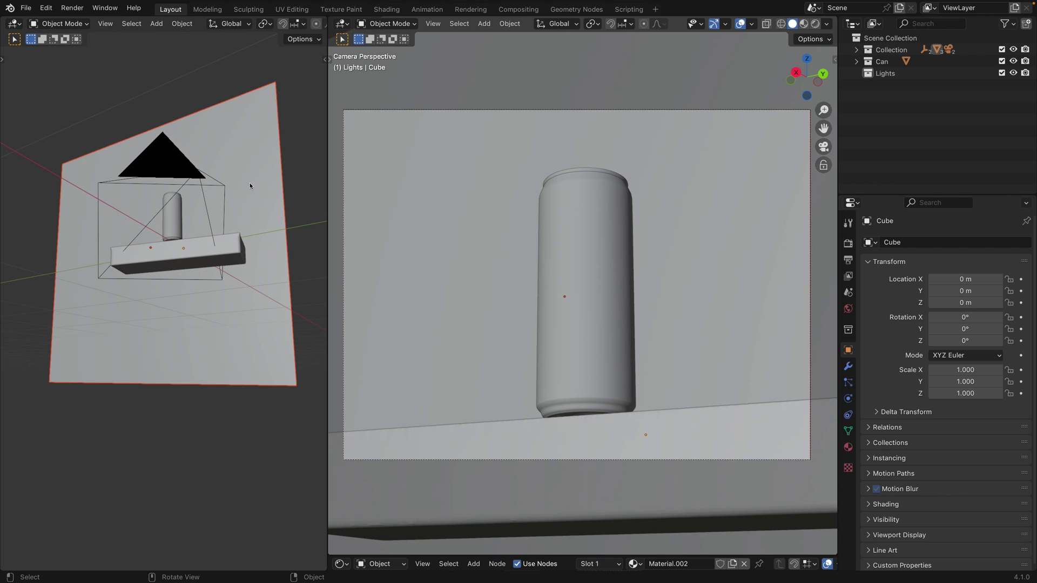
{"action": "middle_click_drag", "start_coordinate": [249, 185], "coordinate": [239, 258]}
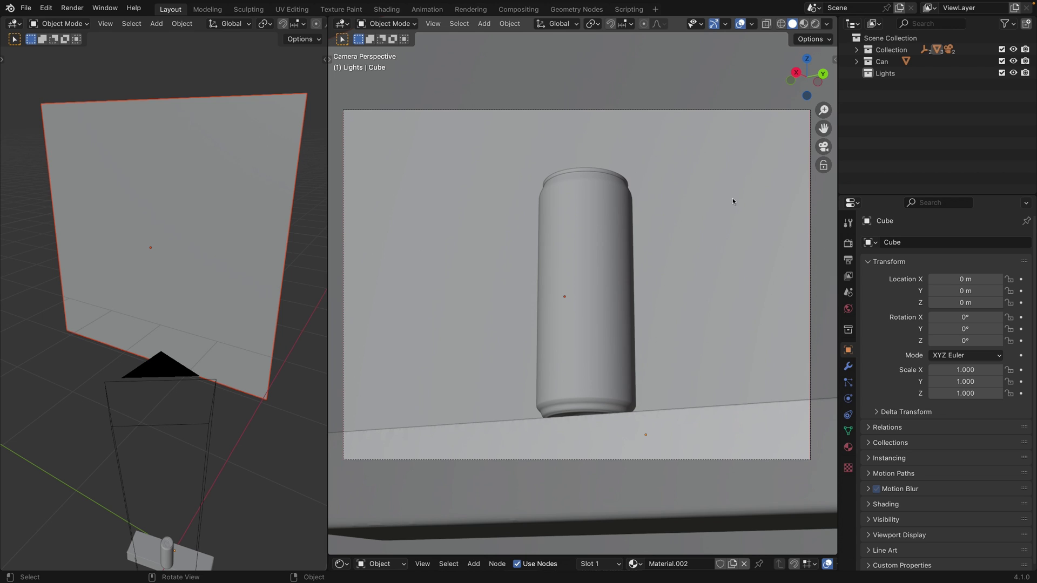
{"action": "scroll", "coordinate": [27, 305], "scroll_direction": "down", "scroll_amount": 1}
{"action": "middle_click_drag", "start_coordinate": [150, 356], "coordinate": [140, 291], "text": "shift"}
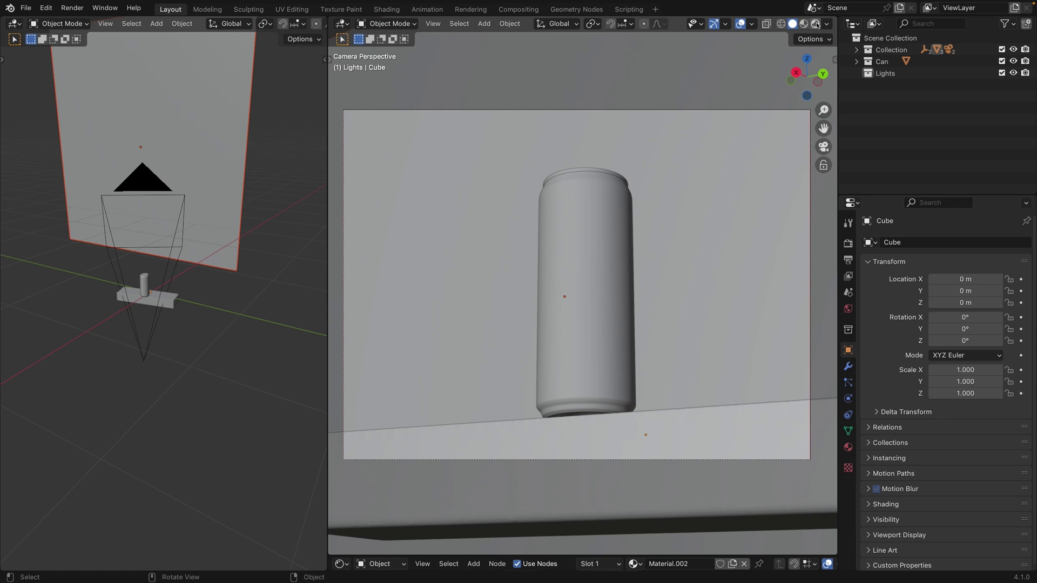
Exclude the Can collection from the view layer and switch the camera view to rendered shading
{"action": "left_click", "coordinate": [1002, 62]}
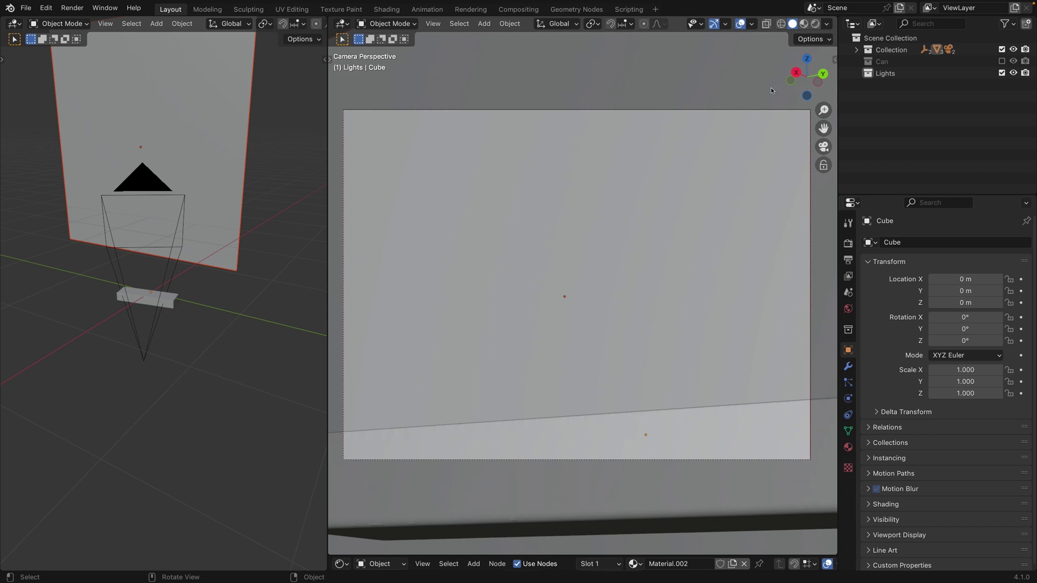
{"action": "left_click", "coordinate": [816, 23]}
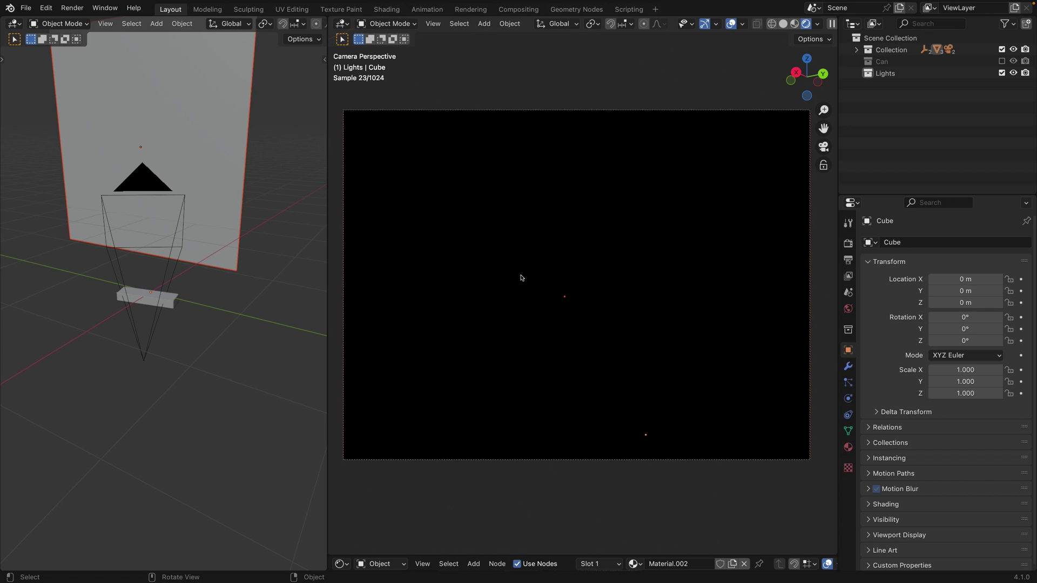
Add an area light with Light Operations and aim it at the lower middle of the backdrop
{"action": "right_click", "coordinate": [521, 277]}
{"action": "mouse_move", "coordinate": [519, 276]}
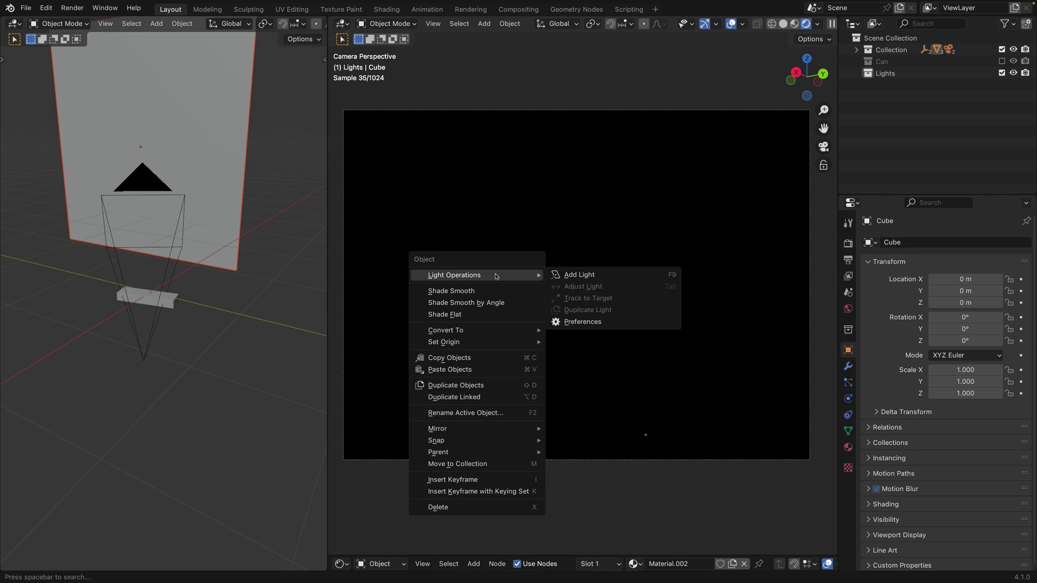
{"action": "left_click", "coordinate": [591, 275]}
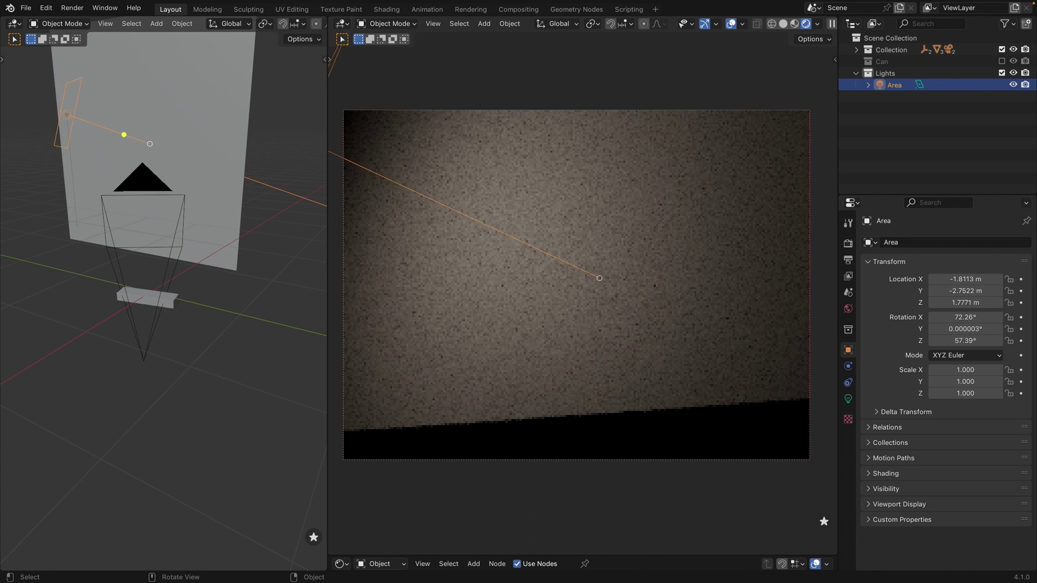
{"action": "left_click_drag", "start_coordinate": [599, 278], "coordinate": [586, 339]}
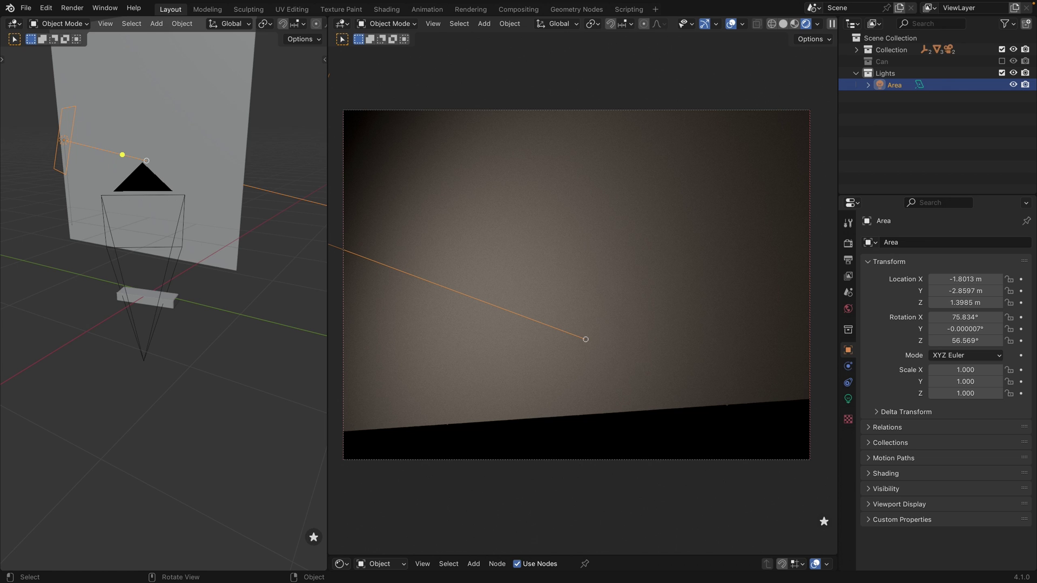
{"action": "left_click_drag", "start_coordinate": [585, 339], "coordinate": [594, 358]}
{"action": "left_click_drag", "start_coordinate": [595, 364], "coordinate": [582, 368], "text": "ctrl"}
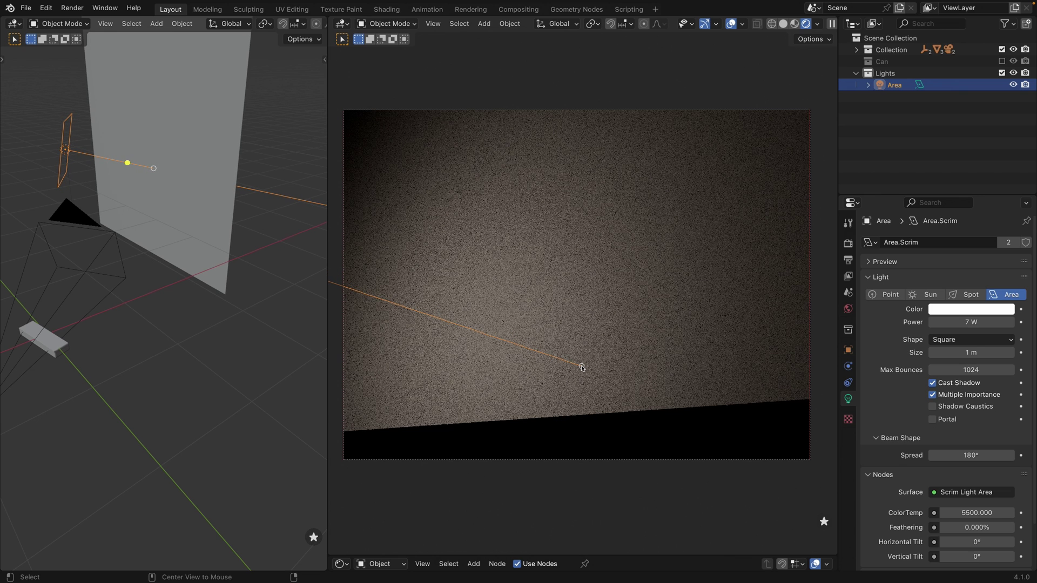
Bring the area light closer to the backdrop at about 2.44 W and aim it slightly higher
{"action": "key", "text": "alt+f"}
{"action": "scroll", "coordinate": [588, 364], "scroll_direction": "down", "scroll_amount": 2, "text": "alt"}
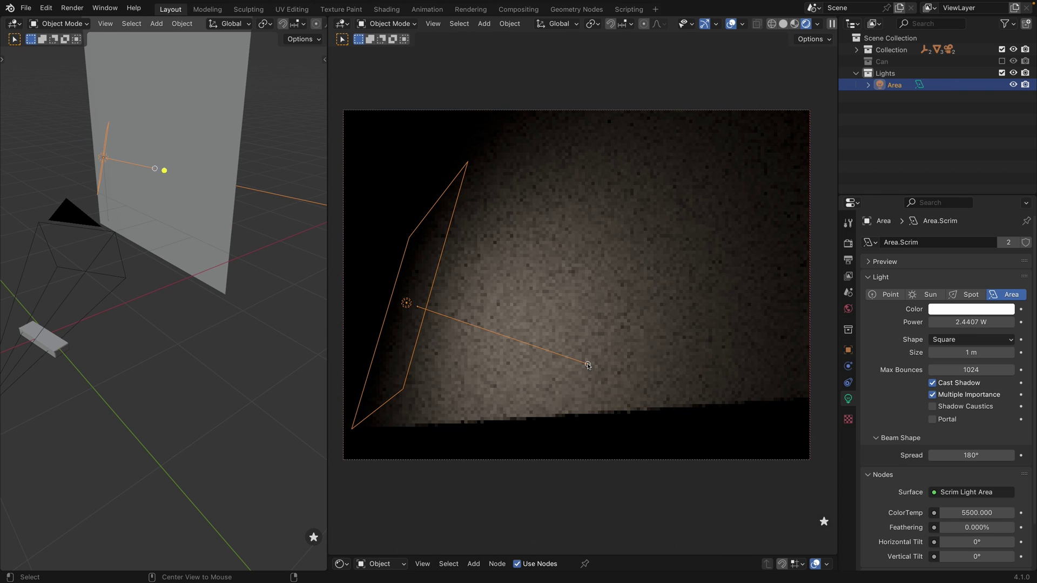
{"action": "left_click_drag", "start_coordinate": [587, 365], "coordinate": [603, 354]}
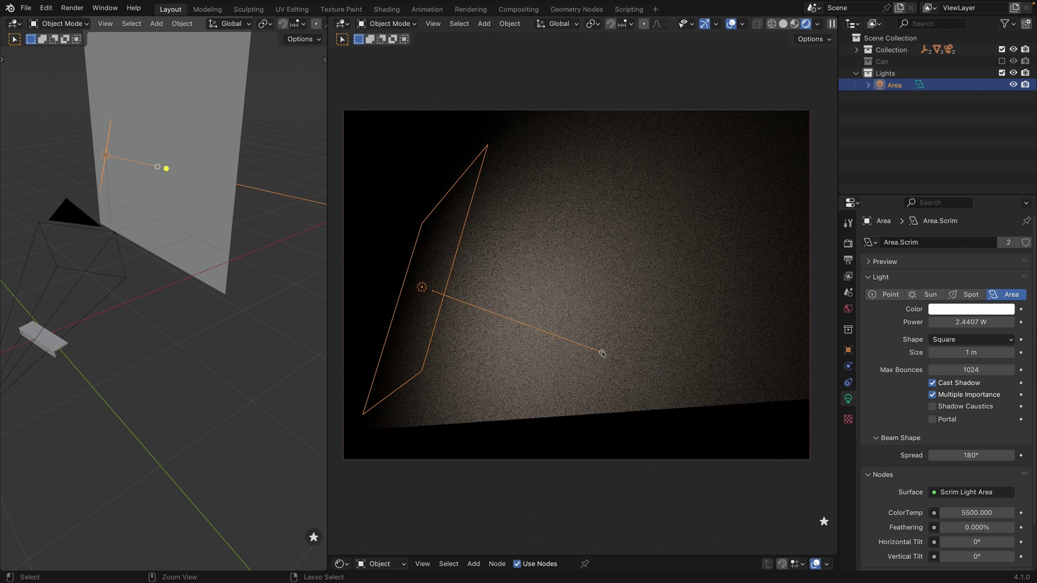
Narrow the area light's spread to 130° and fine-tune its target point on the backdrop
{"action": "scroll", "coordinate": [603, 353], "scroll_direction": "down", "scroll_amount": 5, "text": "ctrl"}
{"action": "left_click", "coordinate": [602, 354]}
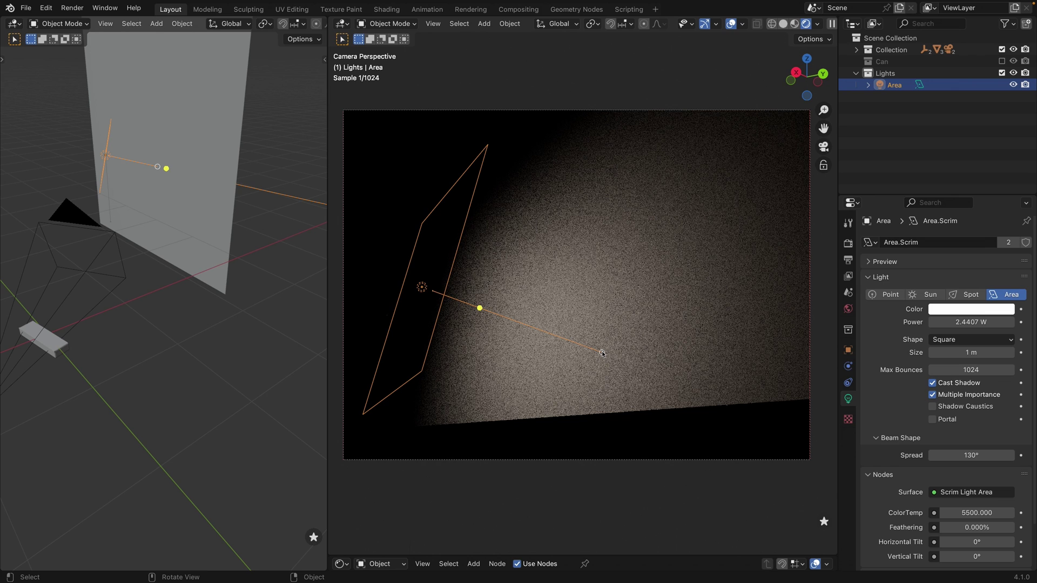
{"action": "left_click_drag", "start_coordinate": [603, 353], "coordinate": [600, 351]}
{"action": "middle_click_drag", "start_coordinate": [262, 175], "coordinate": [160, 217]}
{"action": "left_click_drag", "start_coordinate": [599, 351], "coordinate": [603, 353]}
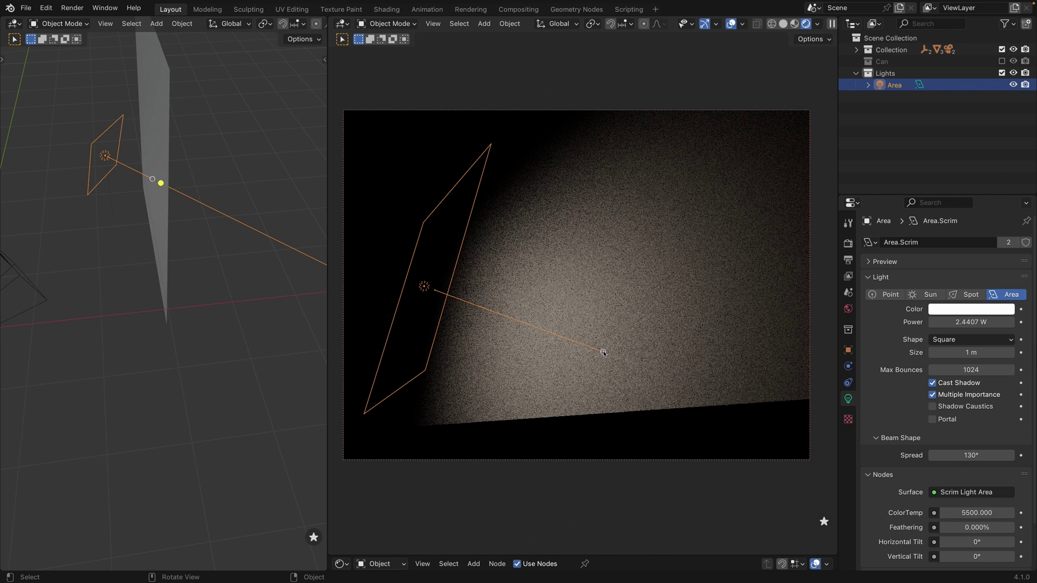
{"action": "left_click_drag", "start_coordinate": [604, 353], "coordinate": [601, 352]}
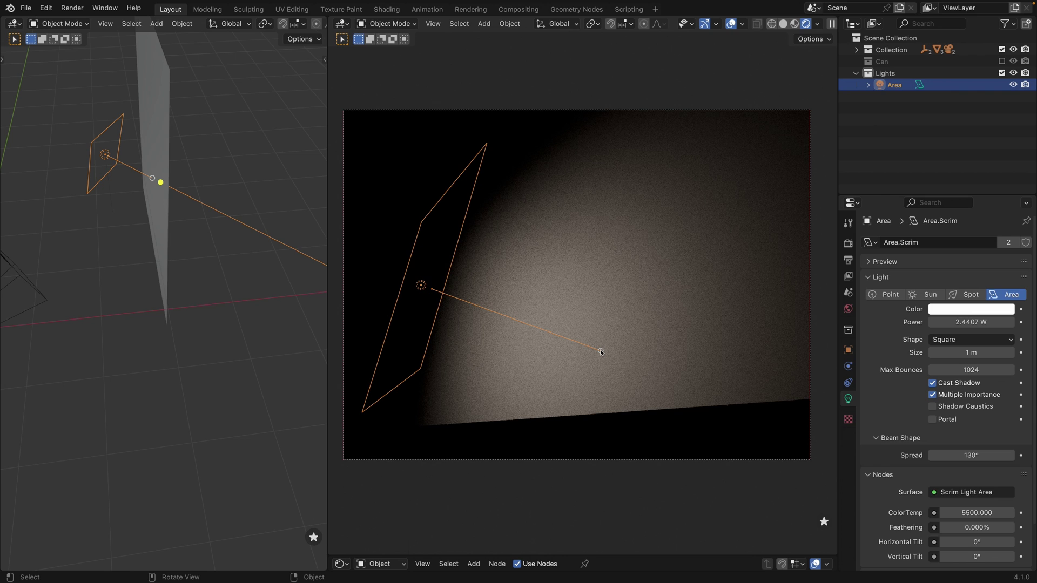
{"action": "left_click_drag", "start_coordinate": [601, 352], "coordinate": [589, 348]}
Turn the backdrop light more squarely, lower it to just above the ledge and adjust its distance for about 2.34 W
{"action": "key", "text": "3"}
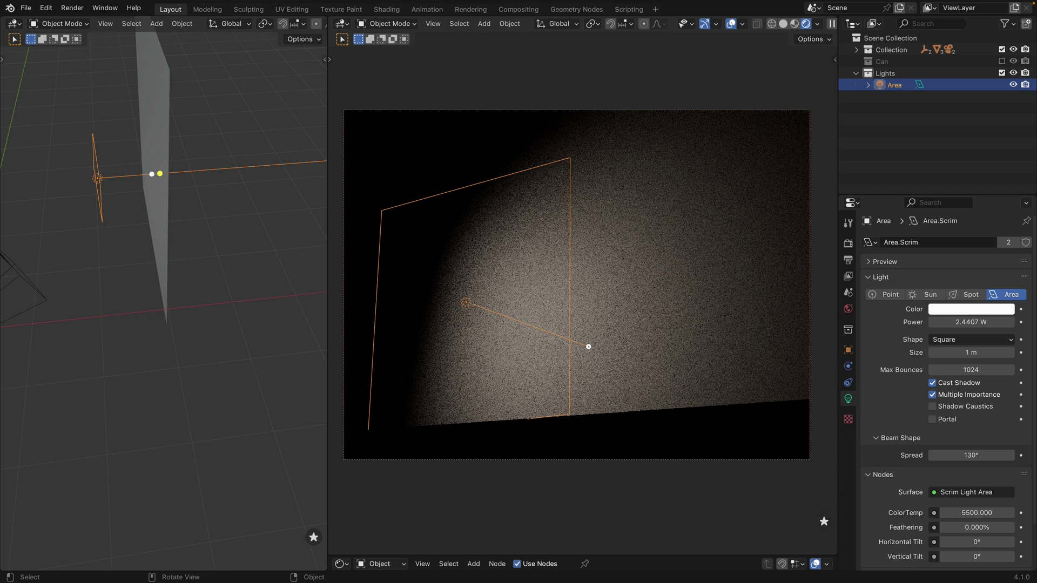
{"action": "left_click_drag", "start_coordinate": [574, 340], "coordinate": [595, 399]}
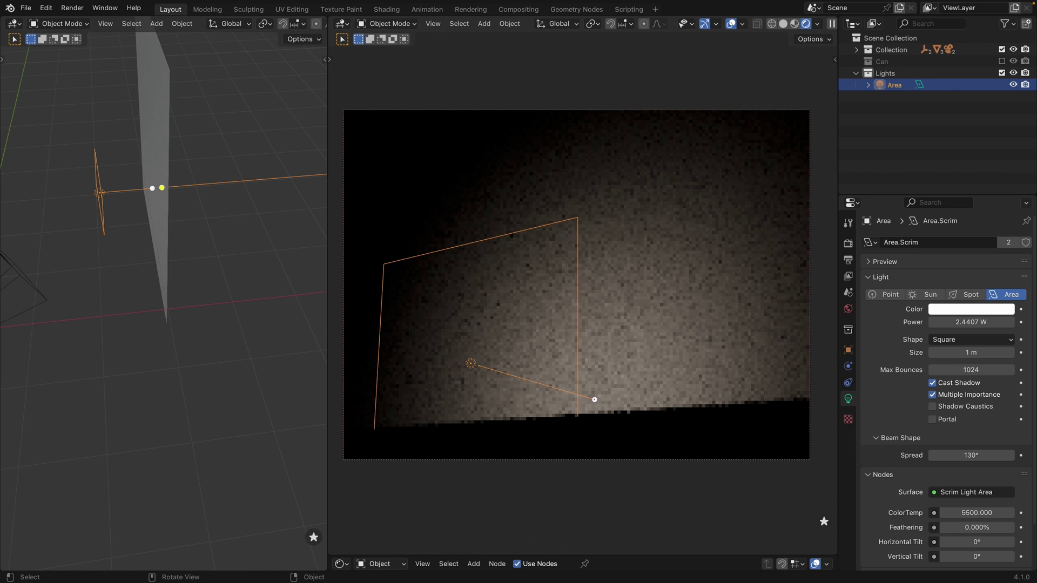
{"action": "scroll", "coordinate": [589, 396], "scroll_direction": "down", "scroll_amount": 1, "text": "alt"}
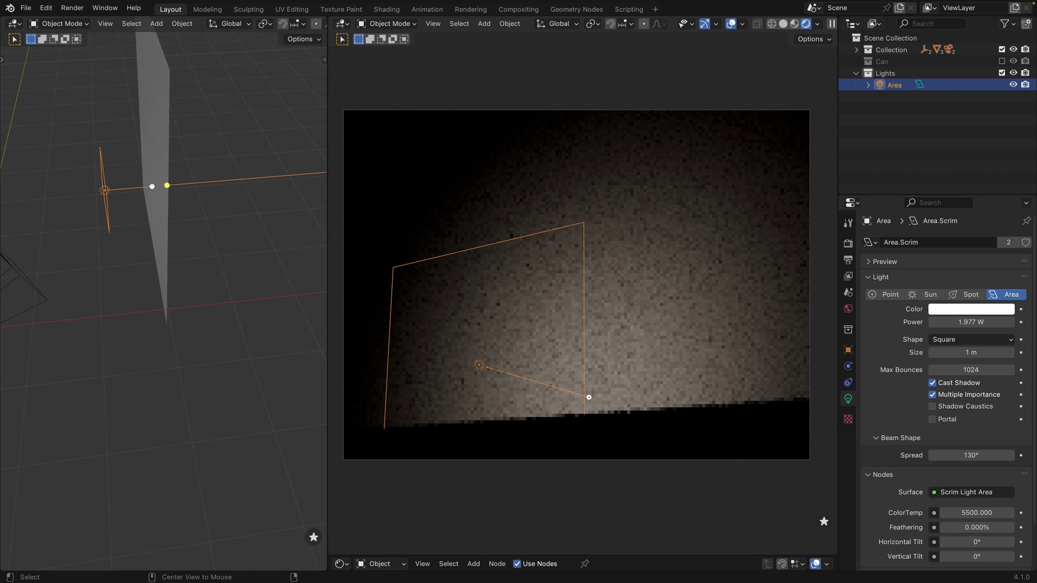
{"action": "mouse_move", "coordinate": [589, 397]}
{"action": "left_mouse_down", "text": "alt"}
{"action": "mouse_move", "coordinate": [574, 377]}
{"action": "mouse_move", "coordinate": [586, 386]}
{"action": "left_mouse_up", "text": "alt"}
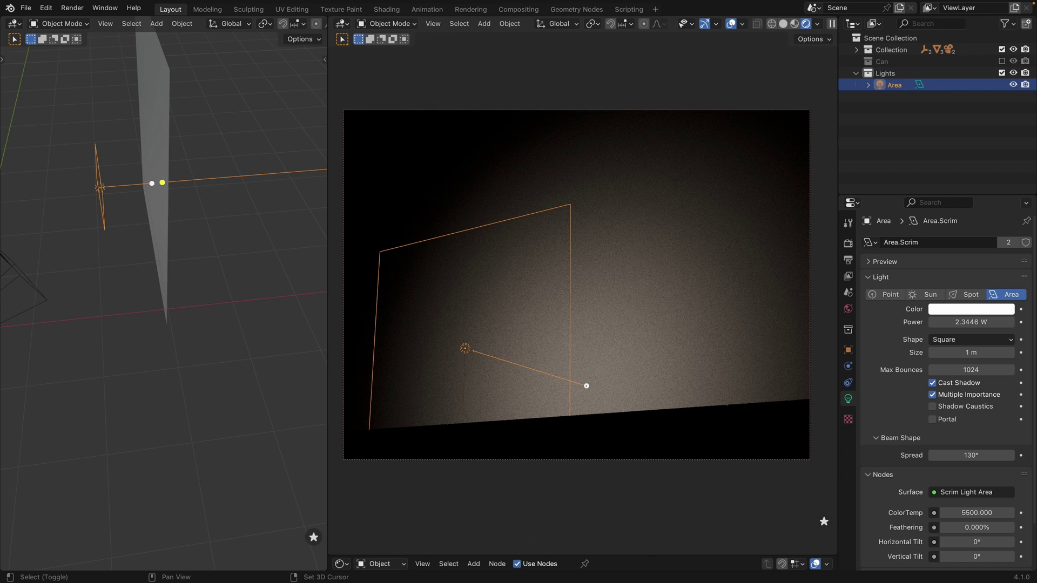
Shrink the backdrop light to about 0.57 m and include the Can collection in the view layer again
{"action": "scroll", "coordinate": [587, 385], "scroll_direction": "down", "scroll_amount": 8, "text": "shift"}
{"action": "scroll", "coordinate": [587, 386], "scroll_direction": "down", "scroll_amount": 3, "text": "shift"}
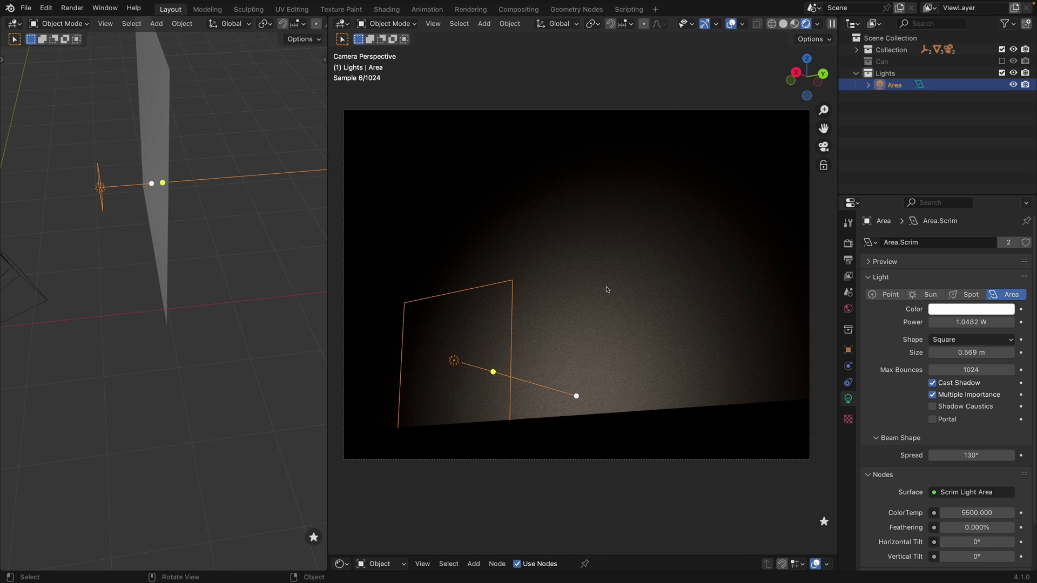
{"action": "left_click", "coordinate": [1002, 61]}
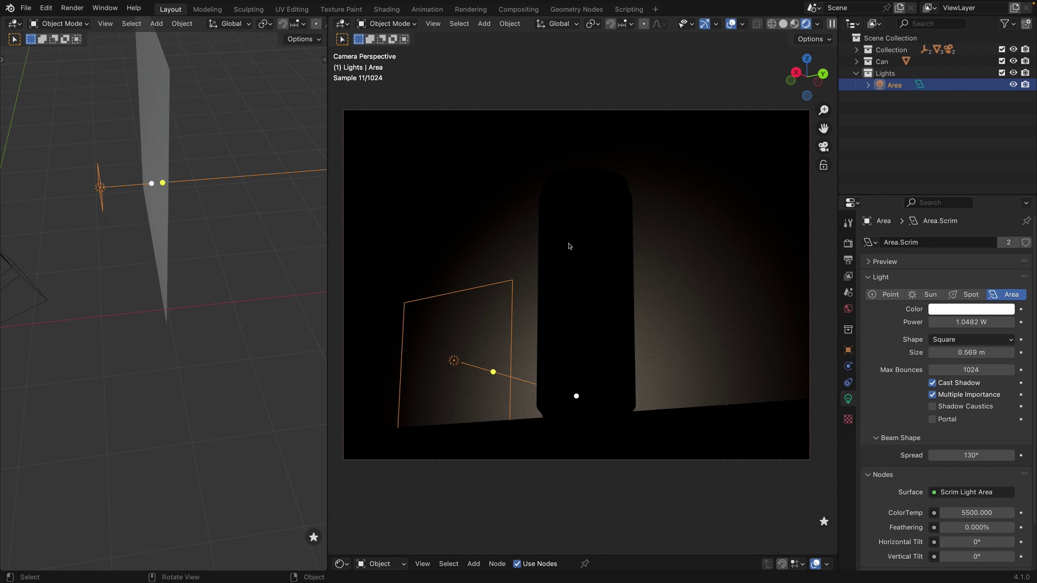
Add a second area light with Light Operations and aim it at the left side of the can
{"action": "right_click", "coordinate": [517, 258]}
{"action": "mouse_move", "coordinate": [507, 259]}
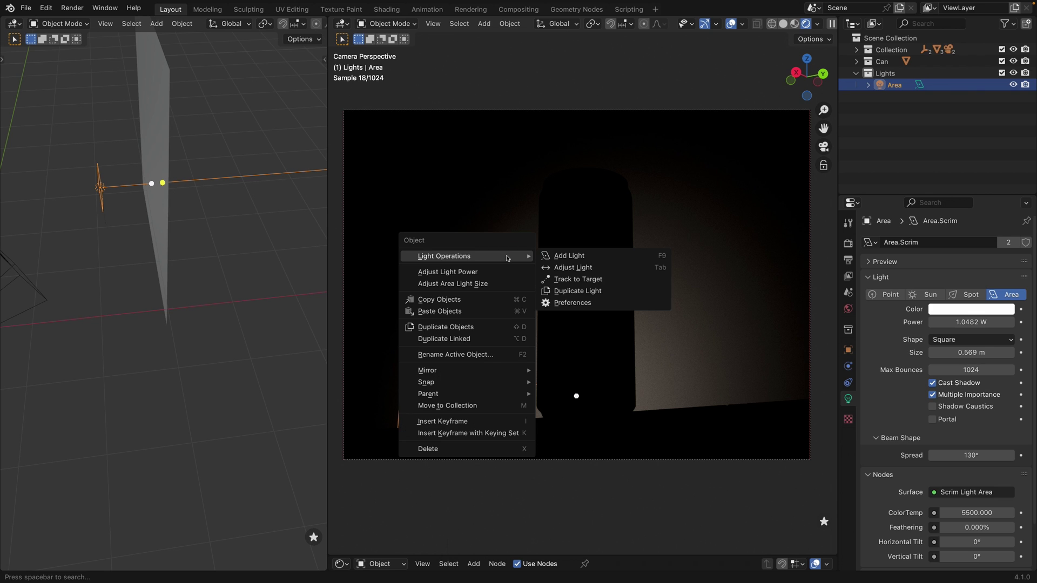
{"action": "left_click", "coordinate": [588, 256]}
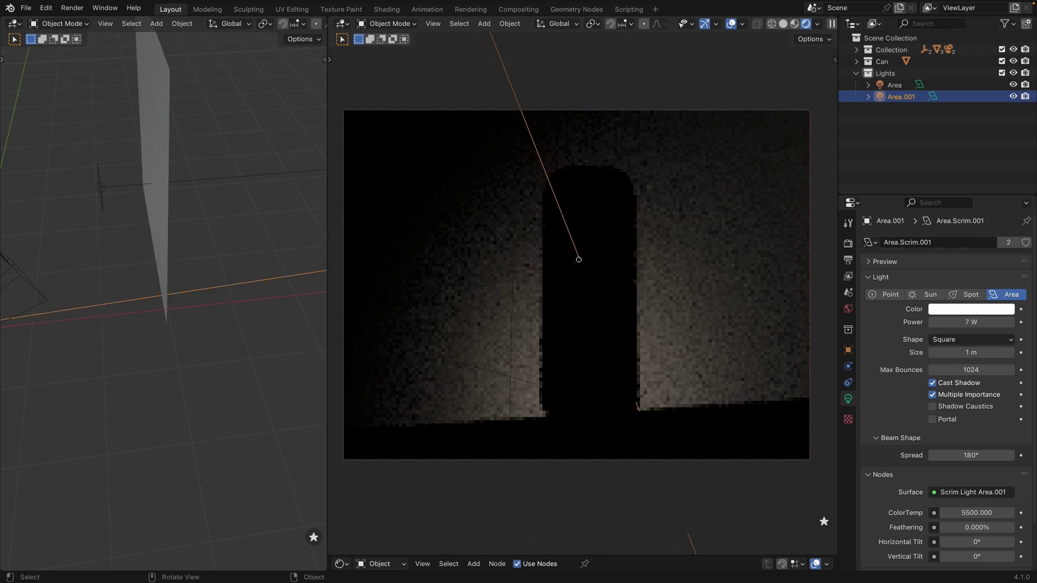
{"action": "left_click", "coordinate": [551, 298]}
{"action": "scroll", "coordinate": [135, 316], "scroll_direction": "down", "scroll_amount": 8}
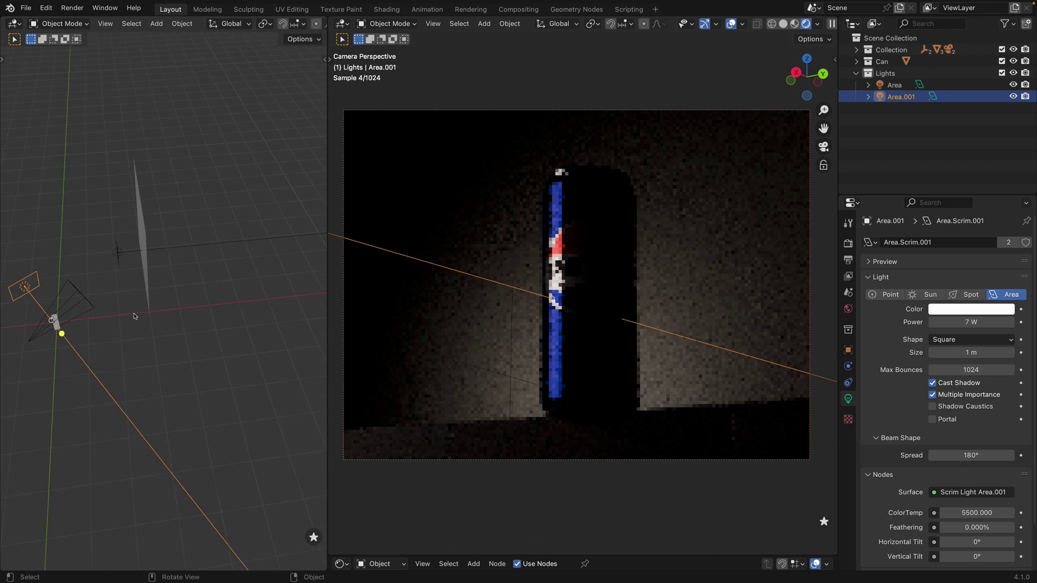
{"action": "middle_click_drag", "start_coordinate": [111, 318], "coordinate": [150, 296]}
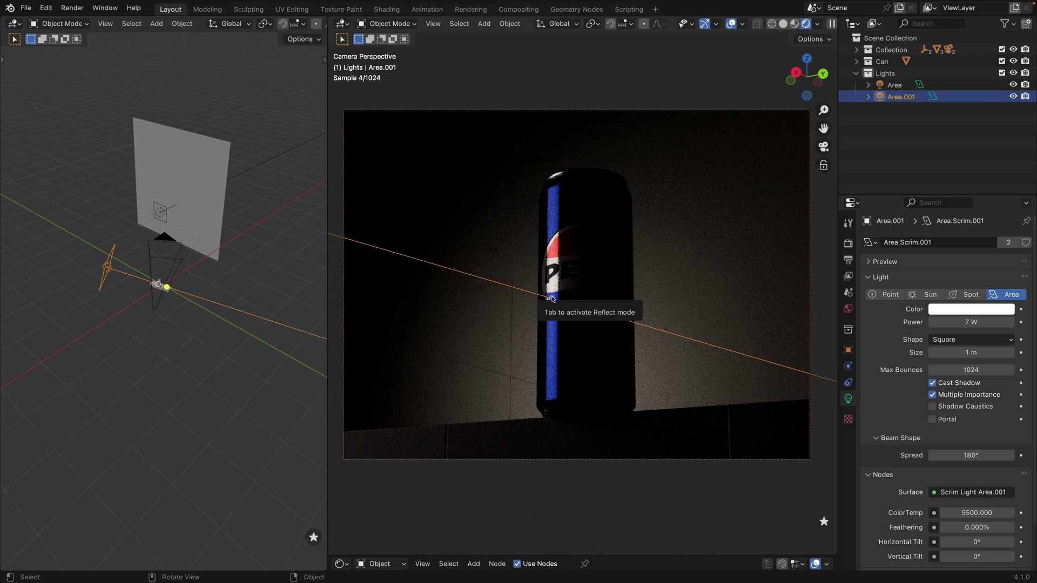
Toggle Reflect mode for the second light and reposition its highlight along the can's left side
{"action": "key", "text": "Tab"}
{"action": "left_click", "coordinate": [552, 298]}
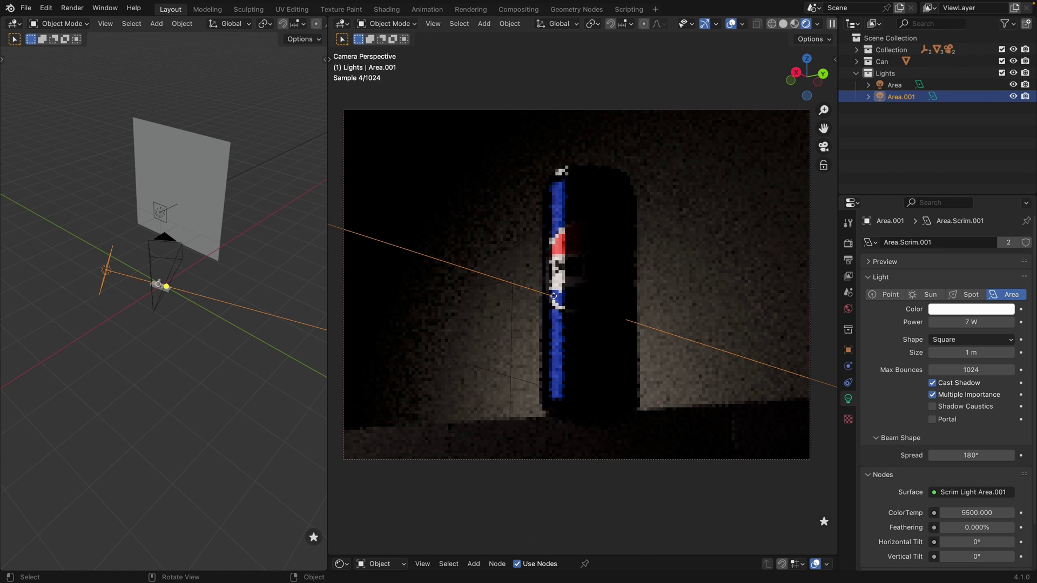
{"action": "key", "text": "Tab"}
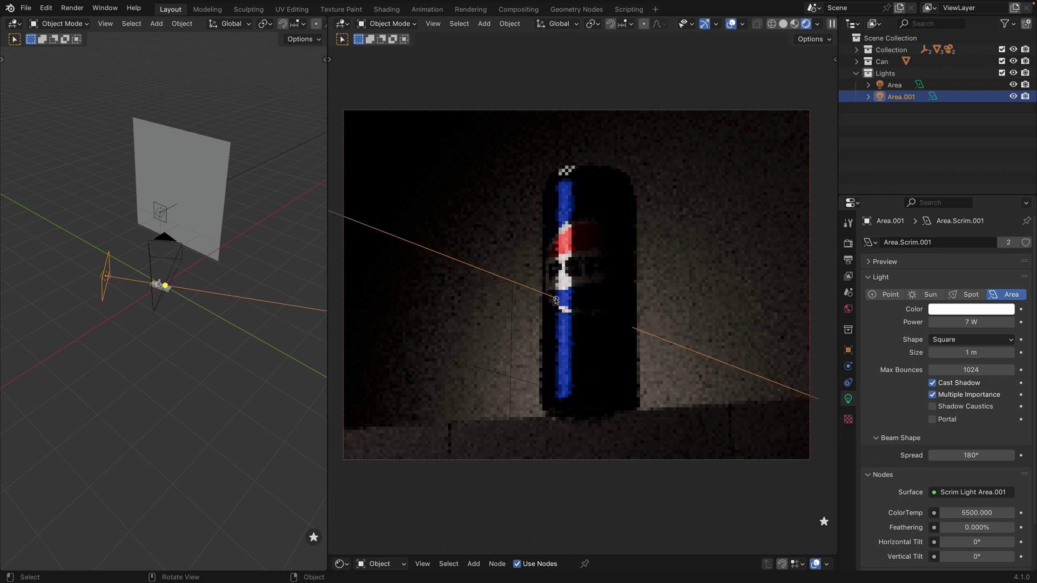
{"action": "left_click_drag", "start_coordinate": [552, 301], "coordinate": [555, 302]}
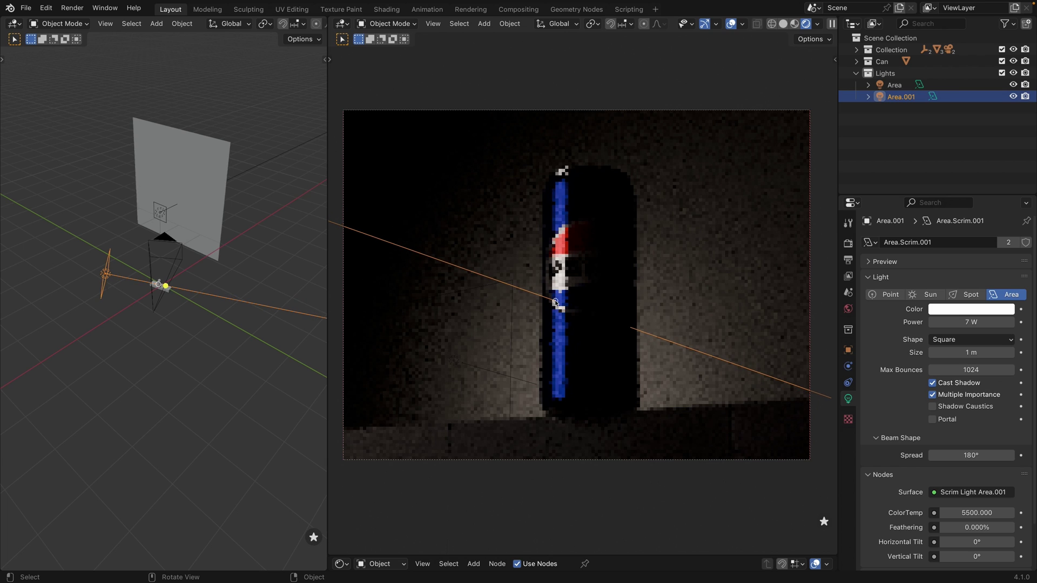
Move the second light much closer to the can and shift its highlight further across the logo
{"action": "scroll", "coordinate": [556, 302], "scroll_direction": "down", "scroll_amount": 10, "text": "alt"}
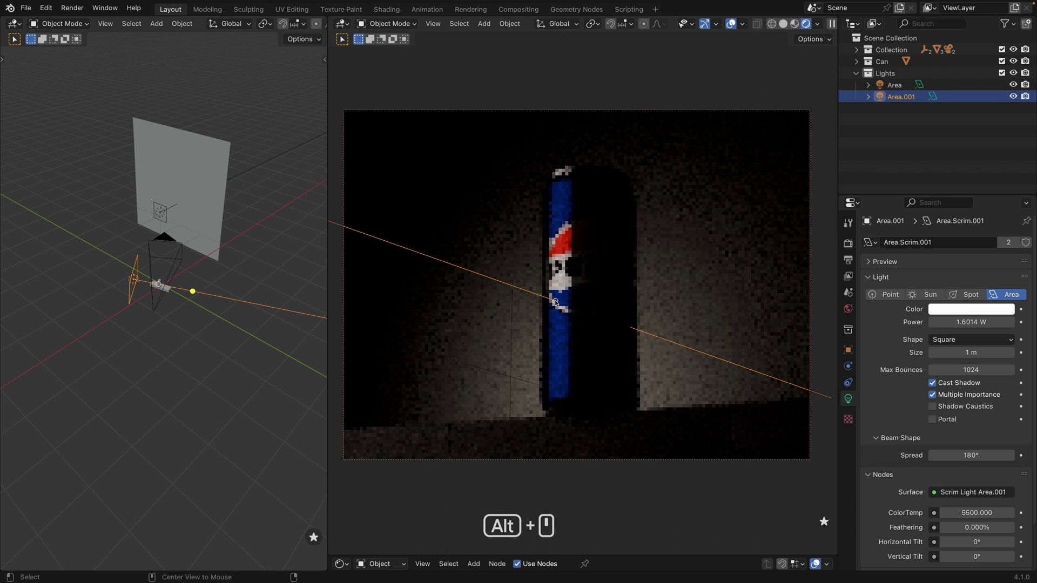
{"action": "scroll", "coordinate": [556, 303], "scroll_direction": "down", "scroll_amount": 4, "text": "alt"}
{"action": "left_click_drag", "start_coordinate": [556, 303], "coordinate": [560, 305]}
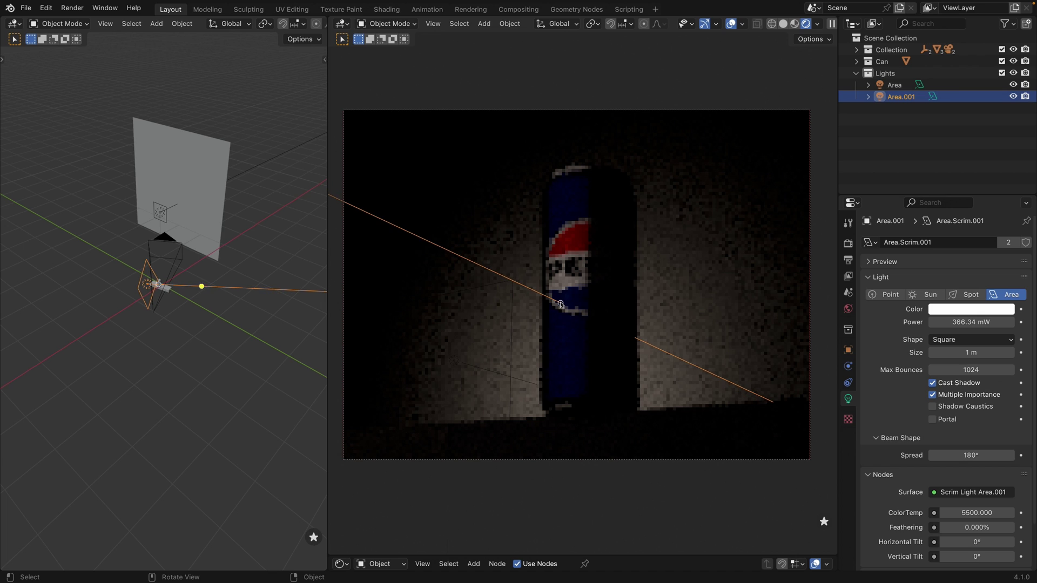
Raise the can light's power to about 2.46 W and inspect its placement around the can
{"action": "scroll", "coordinate": [560, 304], "scroll_direction": "up", "scroll_amount": 14}
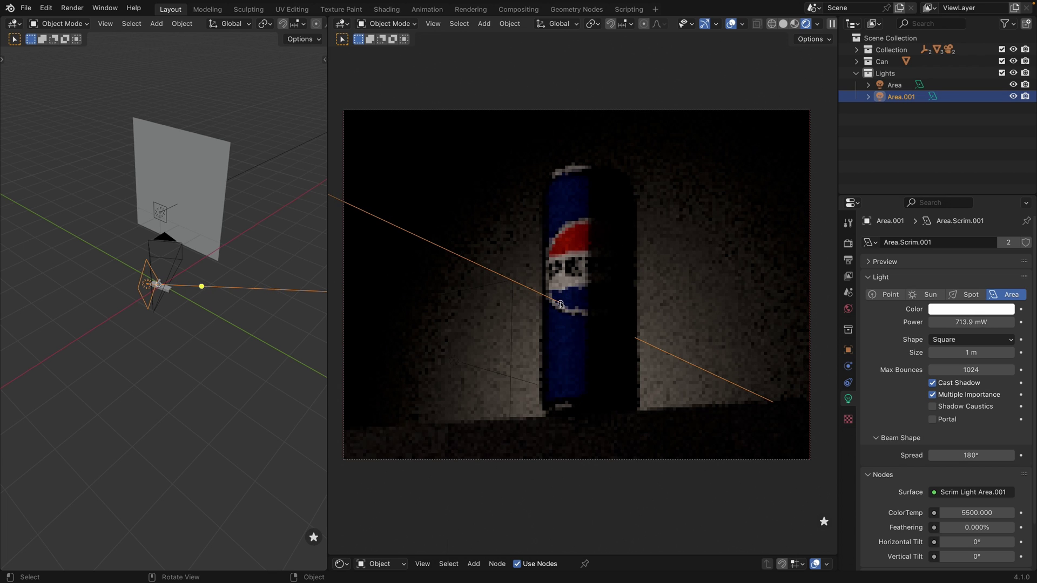
{"action": "scroll", "coordinate": [561, 304], "scroll_direction": "up", "scroll_amount": 1}
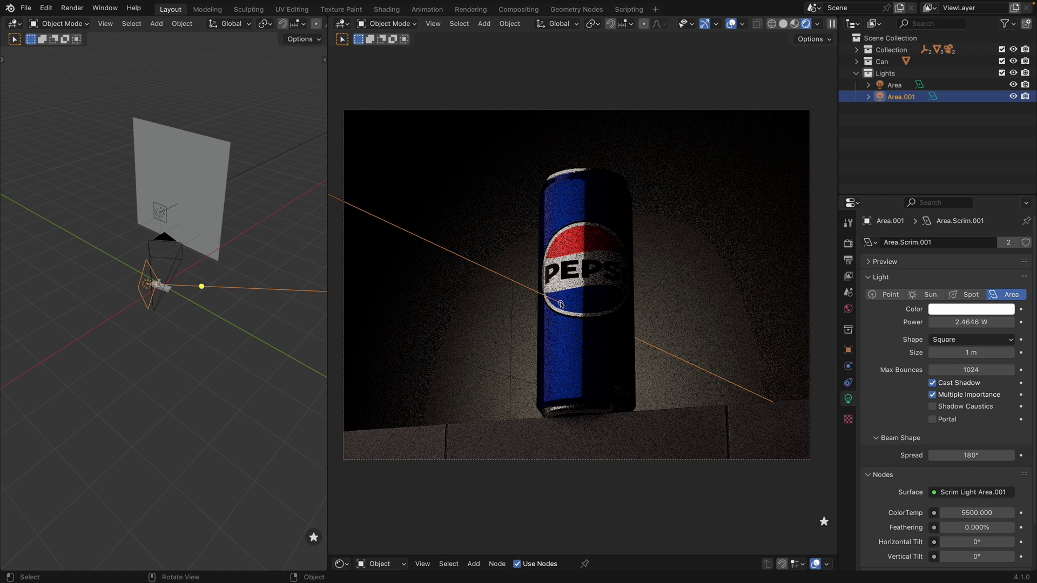
{"action": "scroll", "coordinate": [140, 299], "scroll_direction": "up", "scroll_amount": 3}
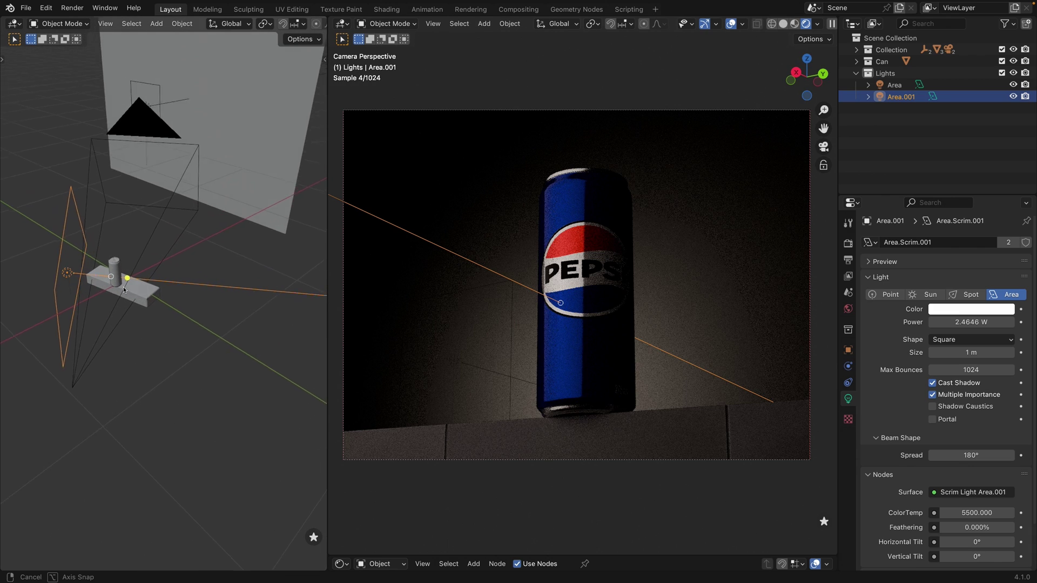
{"action": "middle_click_drag", "start_coordinate": [124, 288], "coordinate": [102, 272]}
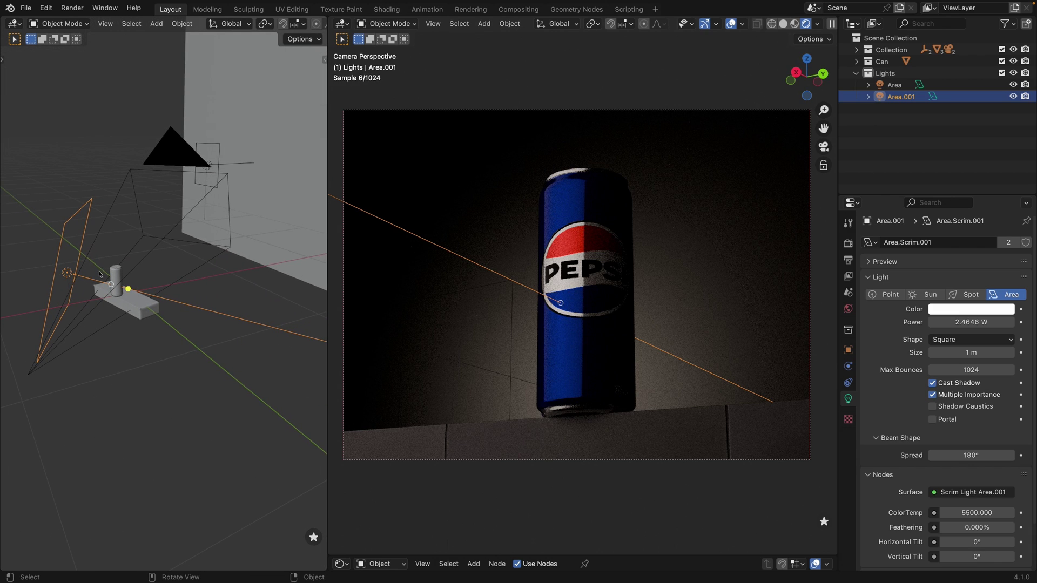
{"action": "scroll", "coordinate": [96, 283], "scroll_direction": "up", "scroll_amount": 3}
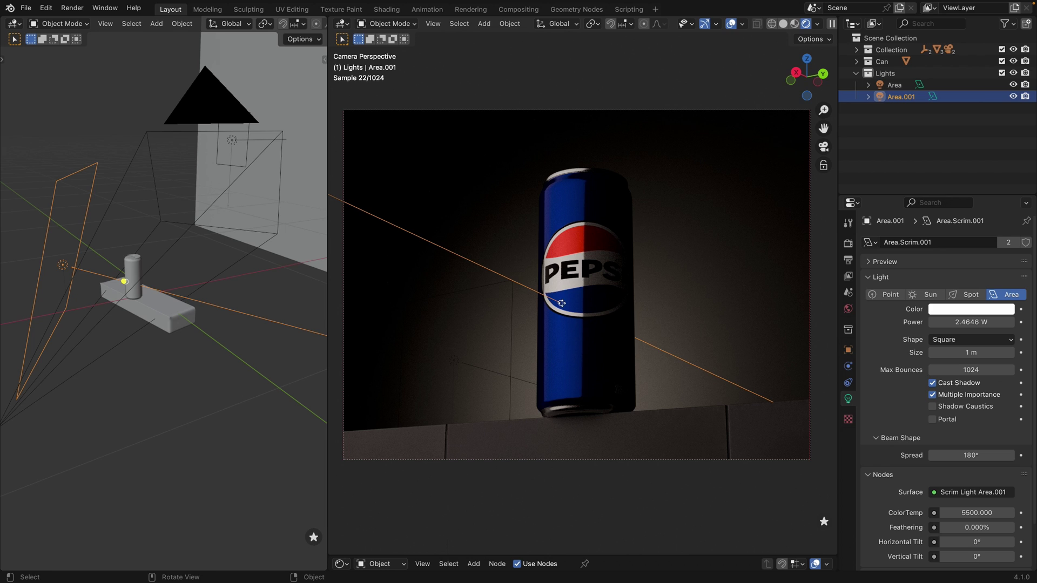
Fine-tune the side light's highlight on the logo, switch its positioning mode and re-aim it at the can's left edge
{"action": "left_click_drag", "start_coordinate": [560, 303], "coordinate": [559, 301]}
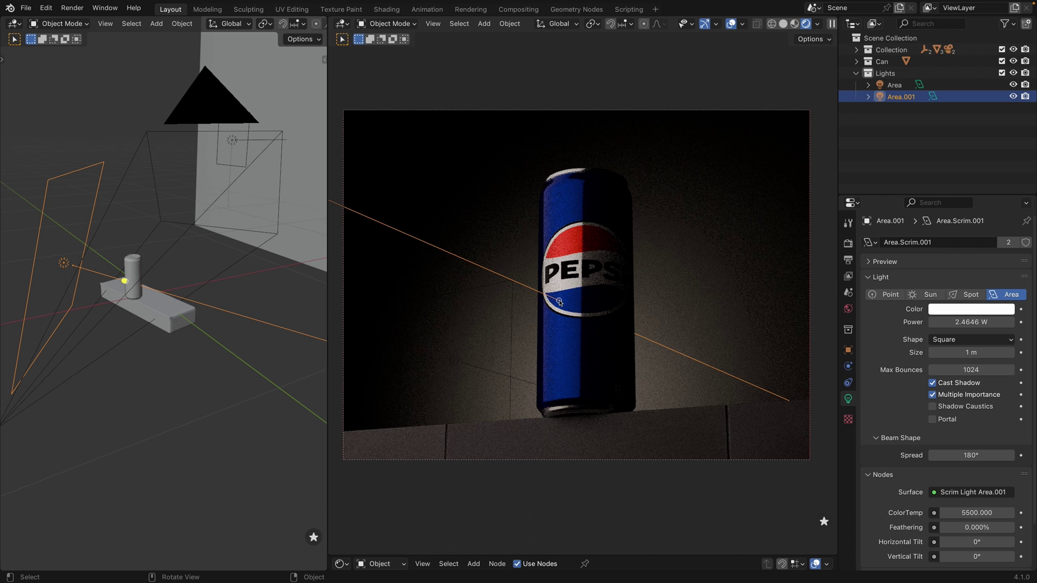
{"action": "left_click_drag", "start_coordinate": [559, 302], "coordinate": [562, 303]}
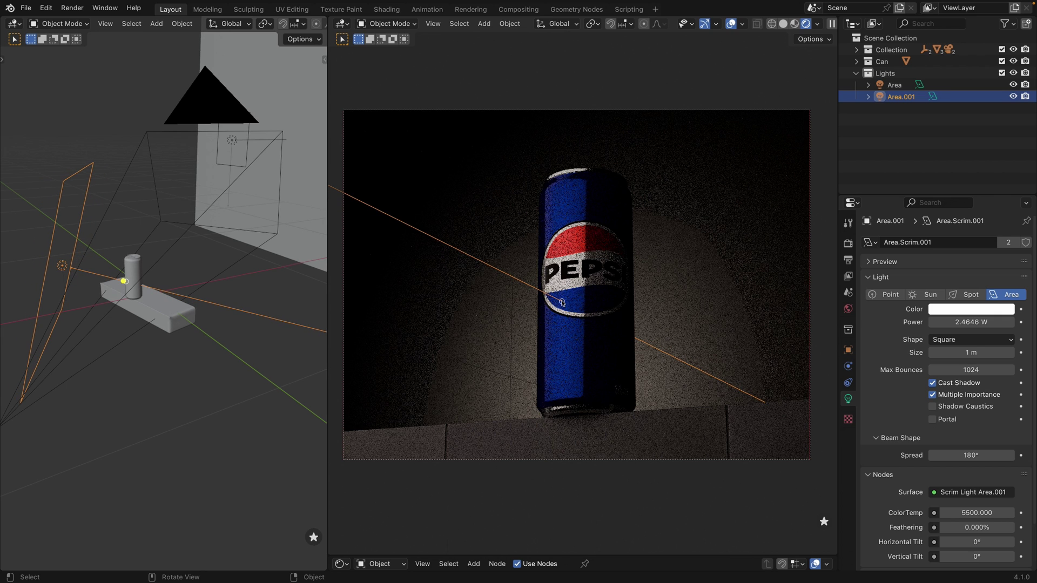
{"action": "key", "text": "3"}
{"action": "left_click_drag", "start_coordinate": [562, 301], "coordinate": [546, 302]}
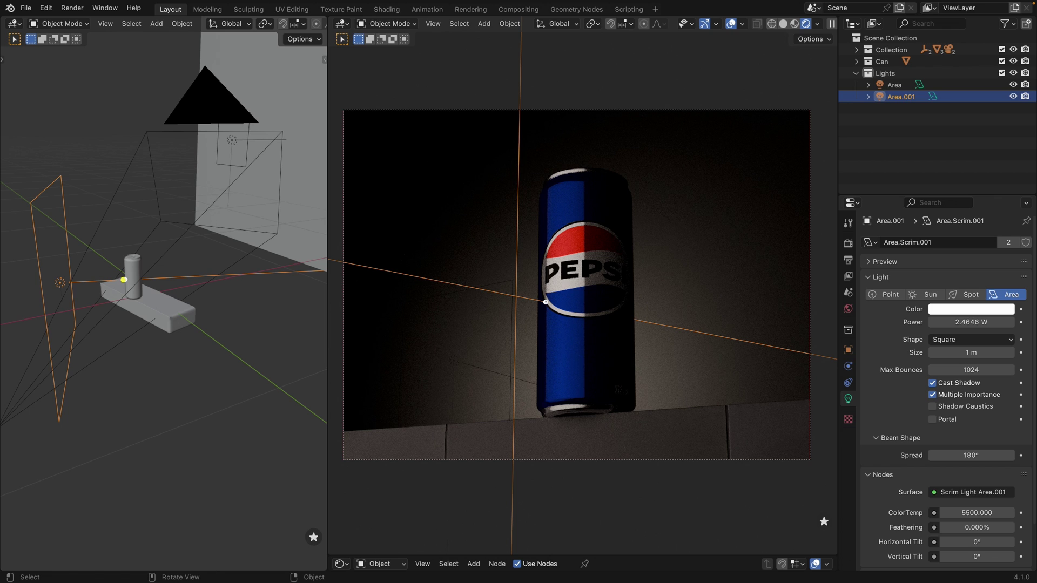
Bring the side light closer to the can and set its power to about 2.75 W
{"action": "scroll", "coordinate": [546, 302], "scroll_direction": "up", "scroll_amount": 4, "text": "alt"}
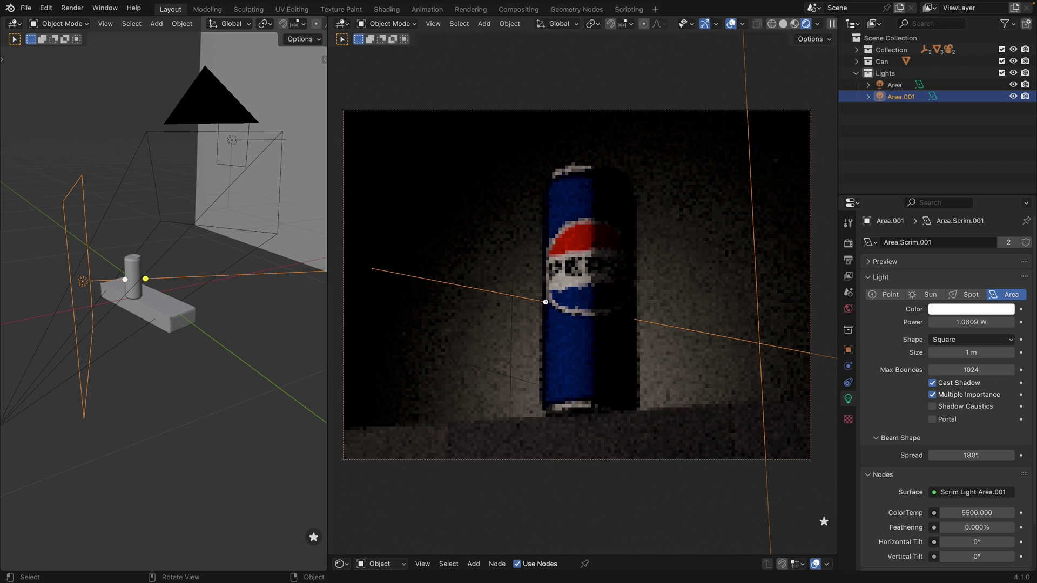
{"action": "scroll", "coordinate": [546, 302], "scroll_direction": "up", "scroll_amount": 8}
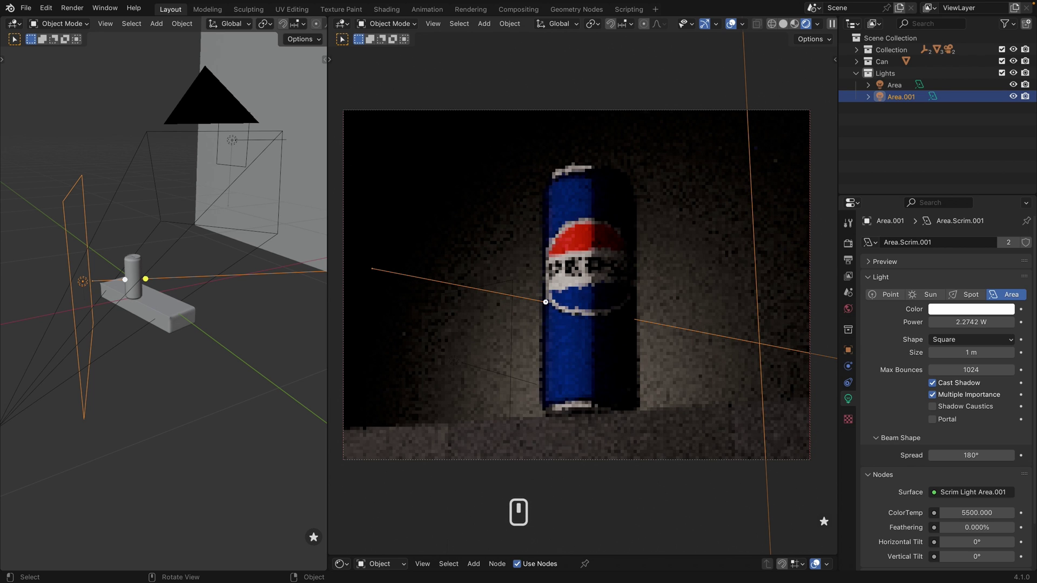
{"action": "scroll", "coordinate": [545, 302], "scroll_direction": "up", "scroll_amount": 1}
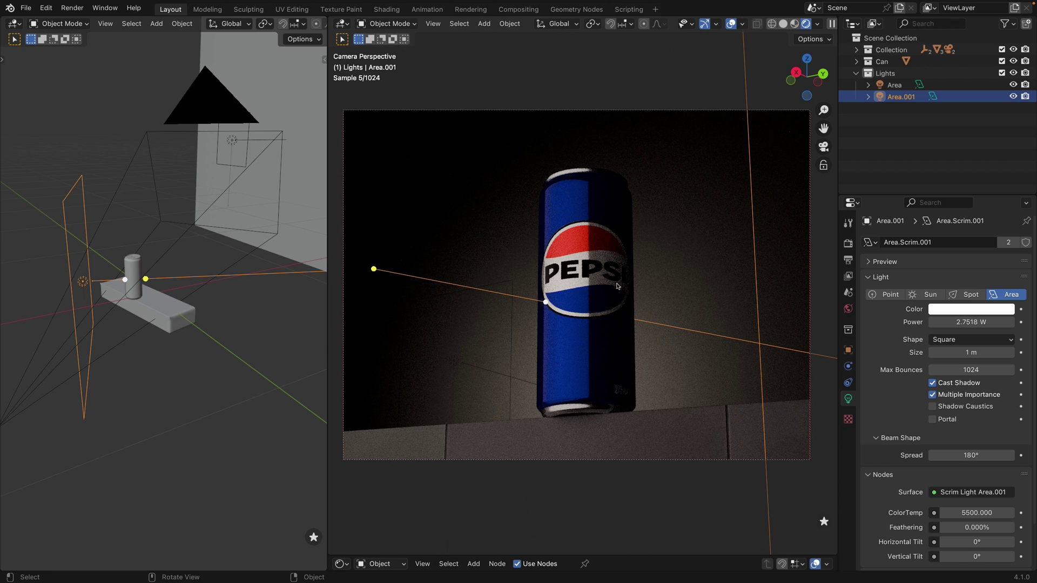
Check the reference image and examine the side light's Scrim surface up close in a rendered secondary viewport
{"action": "key", "text": "ctrl+Right"}
{"action": "scroll", "coordinate": [905, 403], "scroll_direction": "down", "scroll_amount": 2}
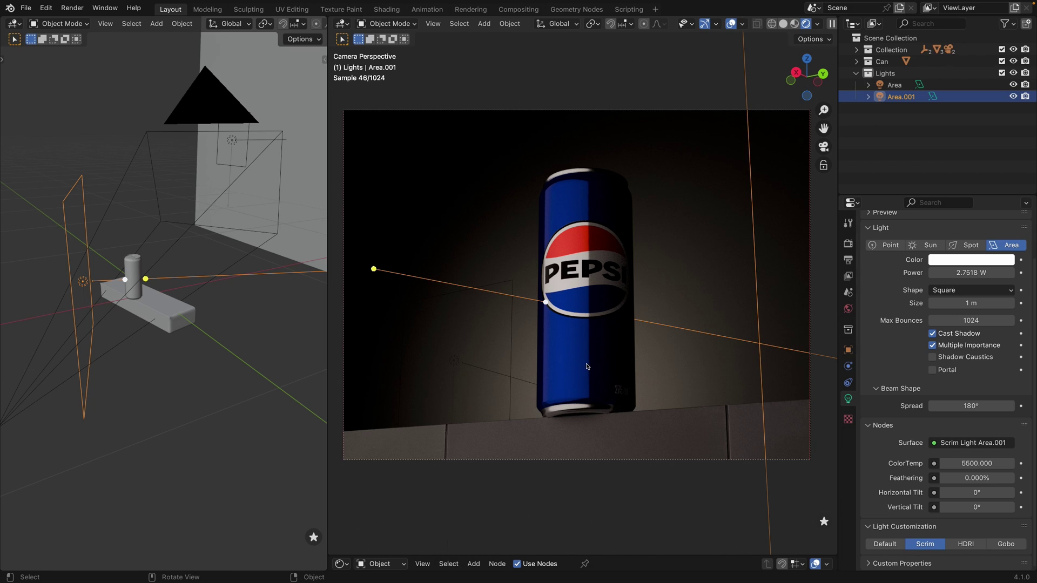
{"action": "mouse_move", "coordinate": [155, 221]}
{"action": "middle_mouse_down"}
{"action": "mouse_move", "coordinate": [86, 231]}
{"action": "mouse_move", "coordinate": [124, 230]}
{"action": "middle_mouse_up"}
{"action": "scroll", "coordinate": [267, 24], "scroll_direction": "down", "scroll_amount": 10}
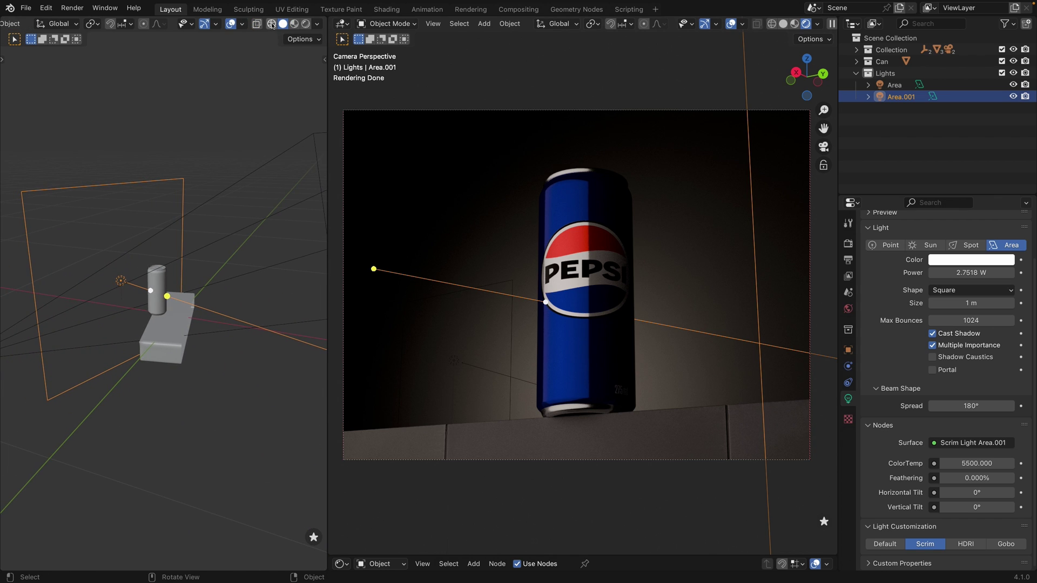
{"action": "left_click", "coordinate": [306, 23]}
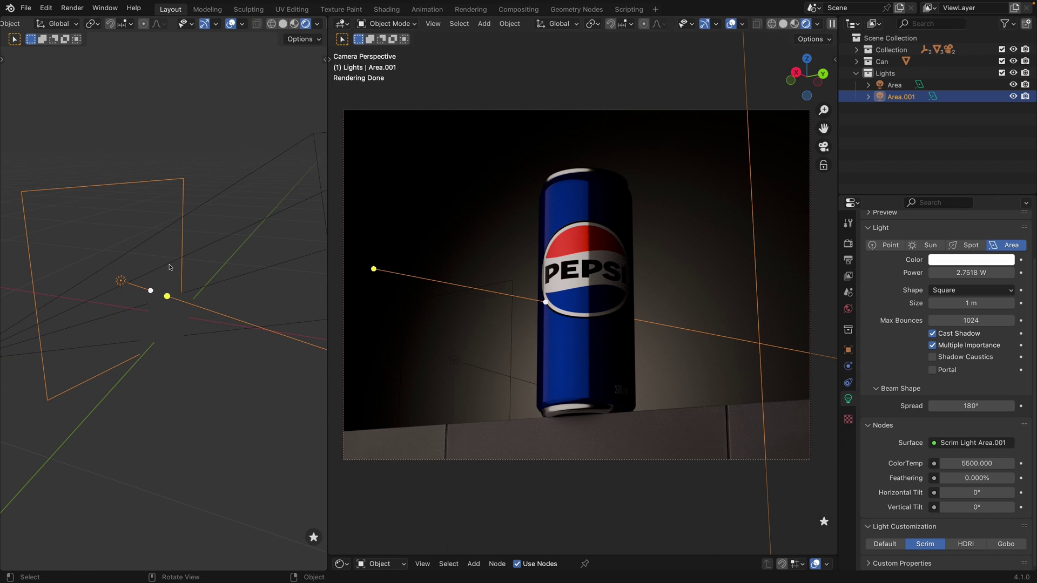
{"action": "middle_click_drag", "start_coordinate": [169, 267], "coordinate": [68, 165]}
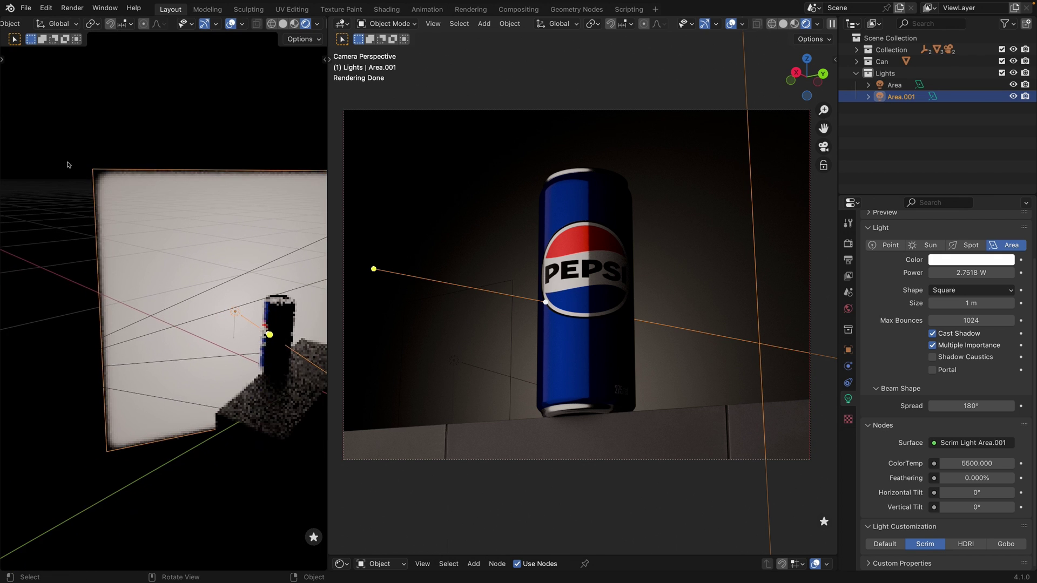
{"action": "scroll", "coordinate": [87, 169], "scroll_direction": "up", "scroll_amount": 3}
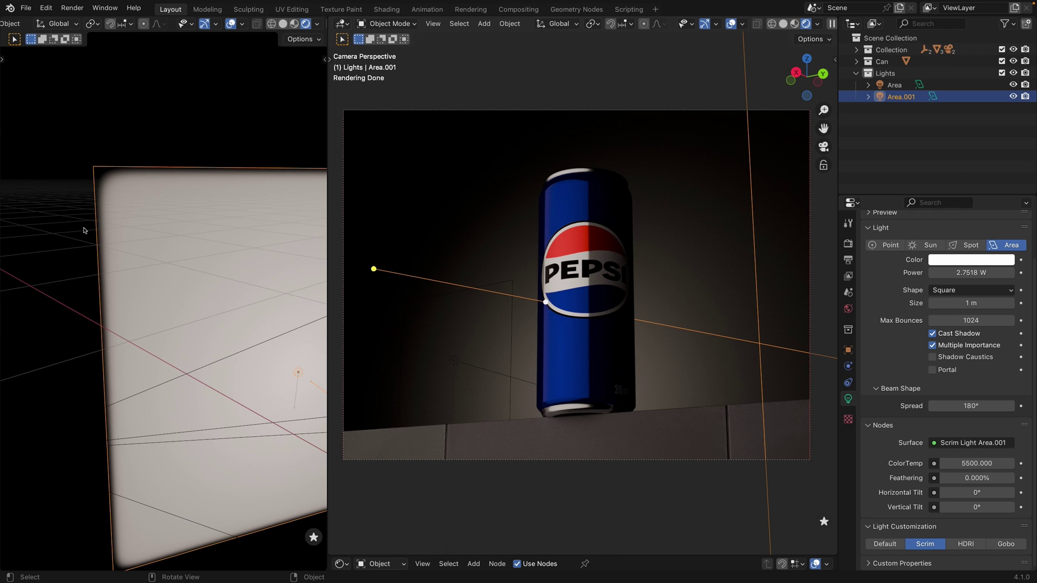
{"action": "scroll", "coordinate": [84, 230], "scroll_direction": "down", "scroll_amount": 1}
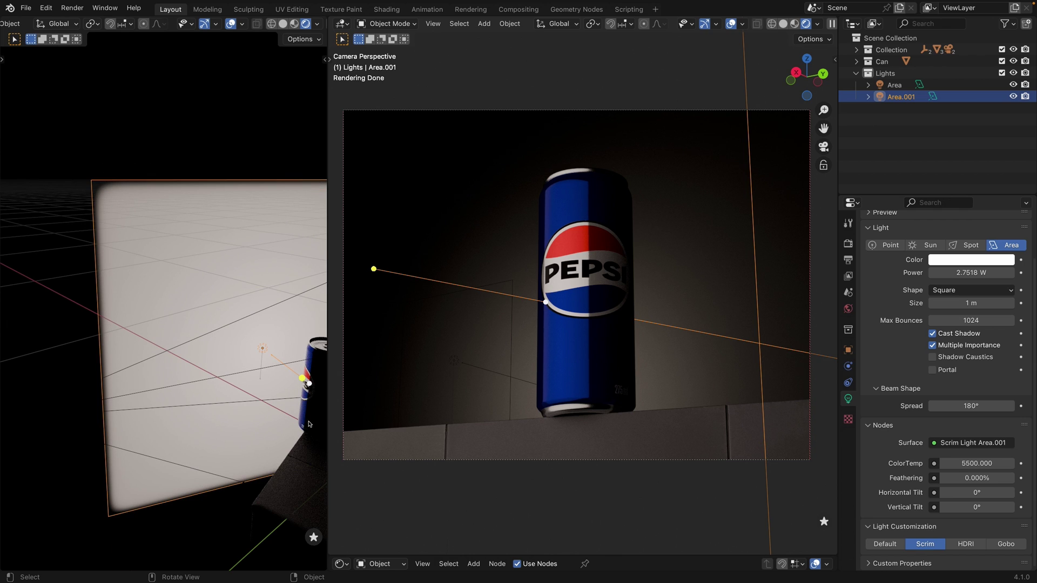
Compare the side light's Default and Scrim customizations, ending on Scrim with the secondary viewport in solid shading
{"action": "left_click", "coordinate": [884, 544]}
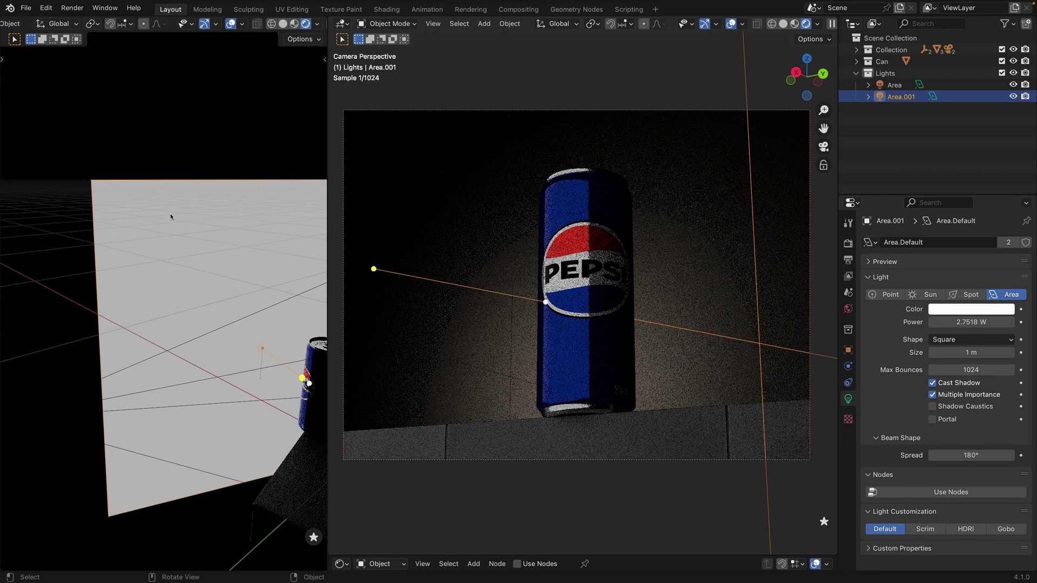
{"action": "middle_click_drag", "start_coordinate": [170, 213], "coordinate": [153, 193]}
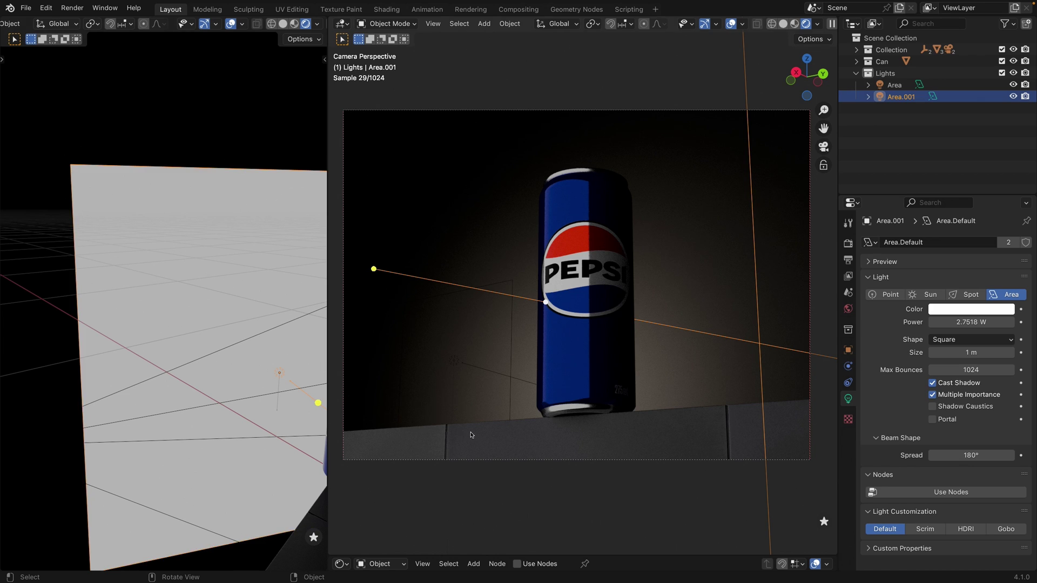
{"action": "left_click", "coordinate": [923, 529]}
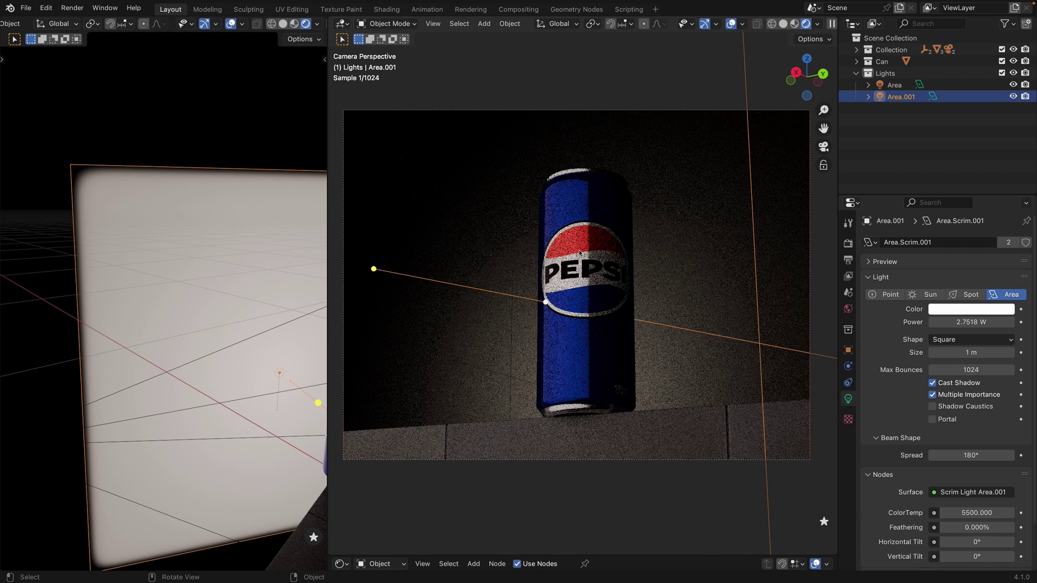
{"action": "left_click", "coordinate": [282, 23]}
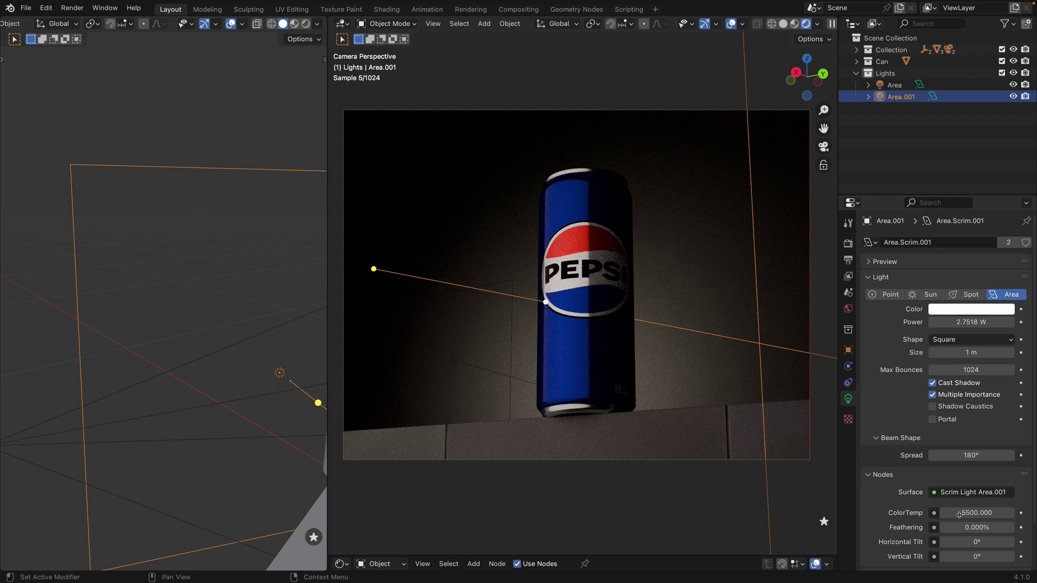
{"action": "scroll", "coordinate": [959, 500], "scroll_direction": "down", "scroll_amount": 2}
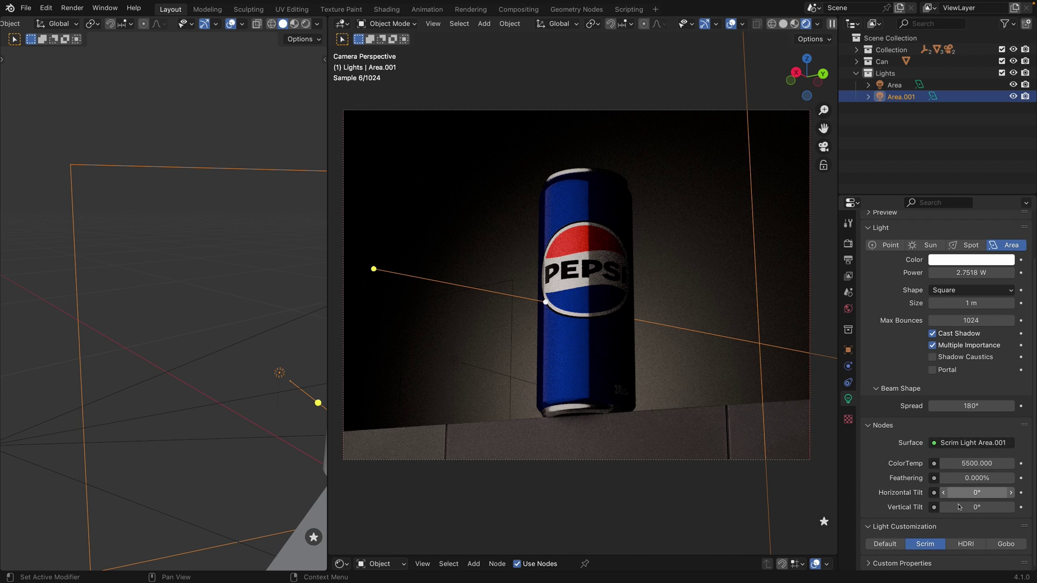
{"action": "left_click", "coordinate": [889, 545]}
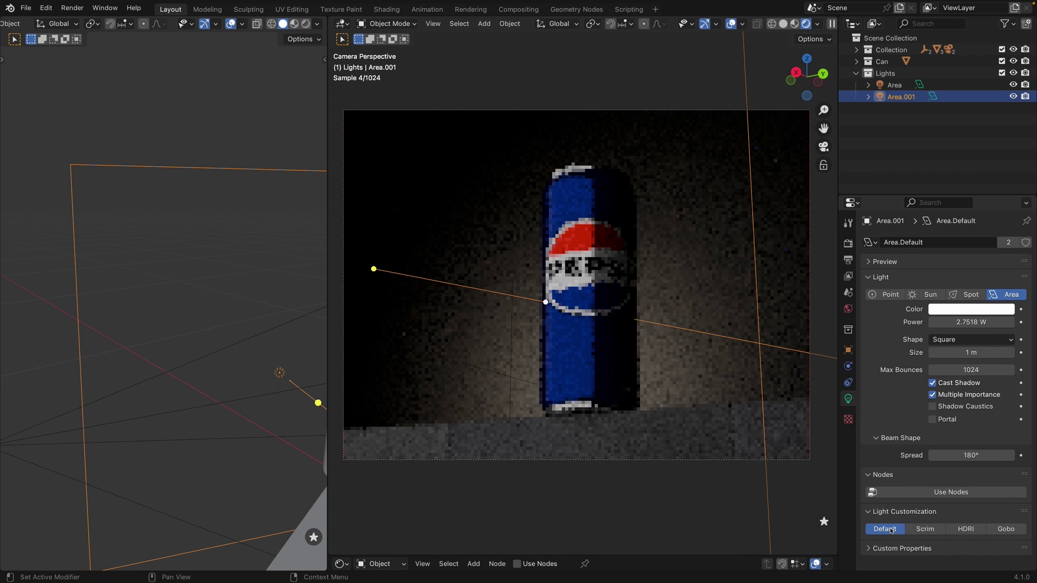
{"action": "left_click", "coordinate": [924, 529]}
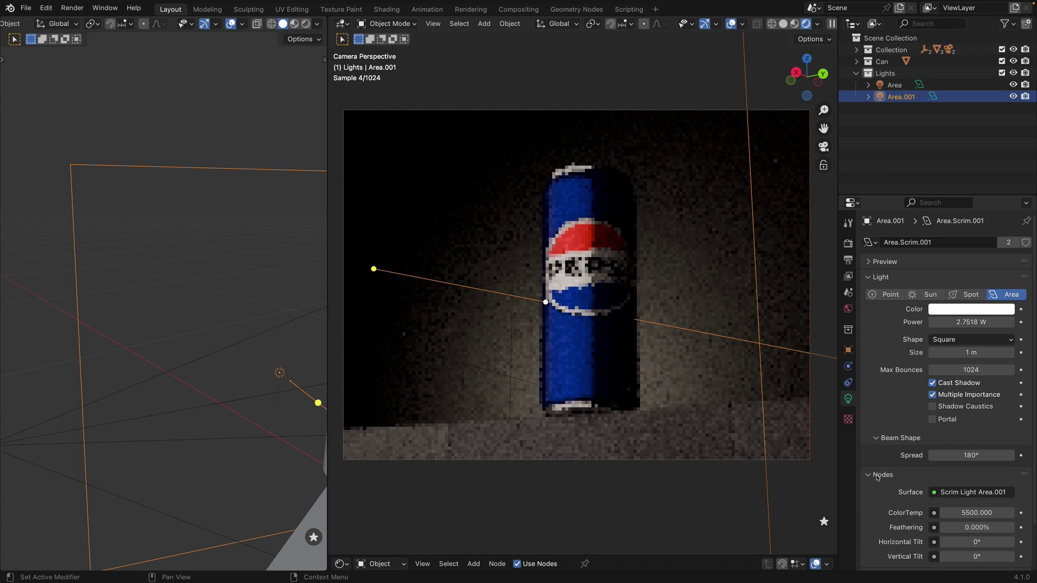
{"action": "scroll", "coordinate": [888, 501], "scroll_direction": "down", "scroll_amount": 3}
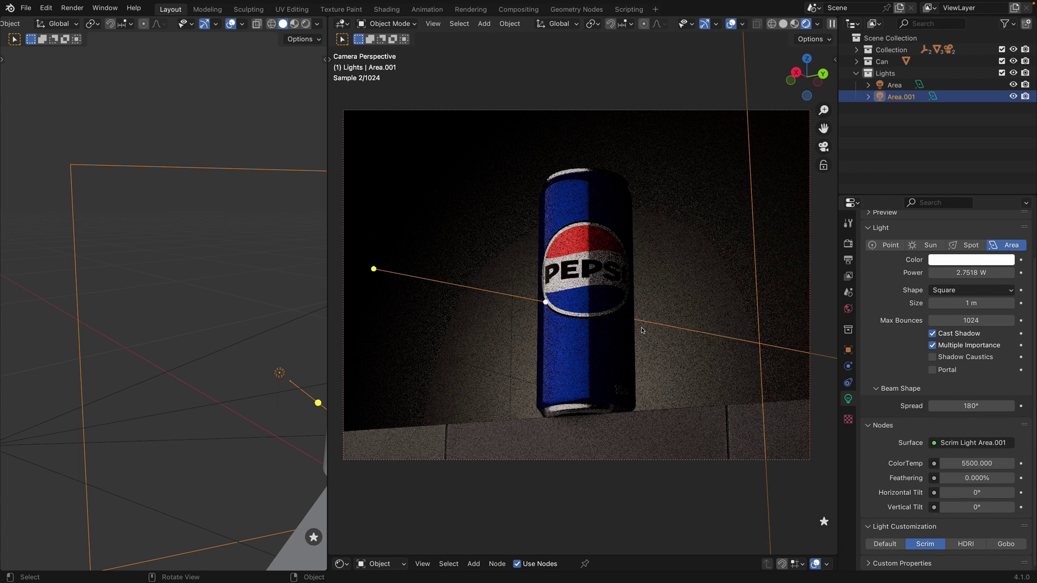
Set the side light's horizontal scrim tilt to 57.3°
{"action": "scroll", "coordinate": [166, 308], "scroll_direction": "down", "scroll_amount": 5}
{"action": "middle_click_drag", "start_coordinate": [183, 305], "coordinate": [120, 297], "text": "shift"}
{"action": "middle_click_drag", "start_coordinate": [121, 296], "coordinate": [238, 356]}
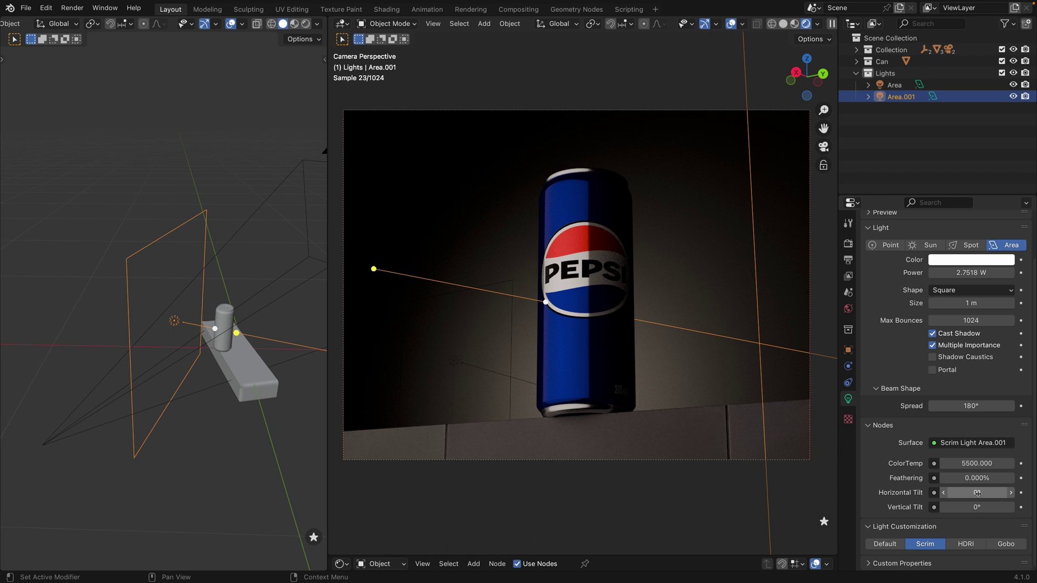
{"action": "left_click_drag", "start_coordinate": [977, 494], "coordinate": [1010, 494]}
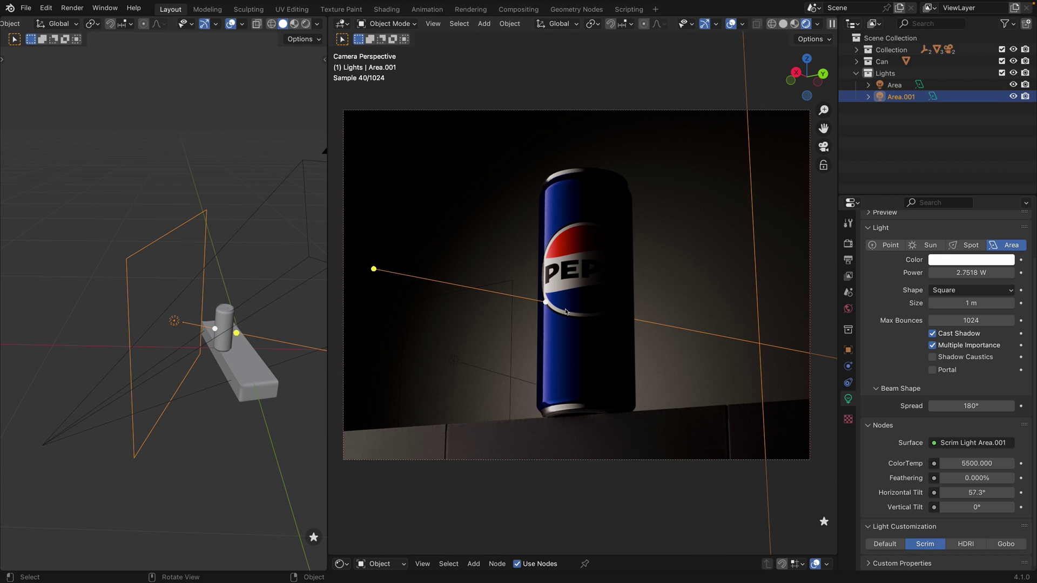
Check the Coca-Cola reference image and set the side light's vertical scrim tilt to 39.8°
{"action": "key", "text": "ctrl+Right"}
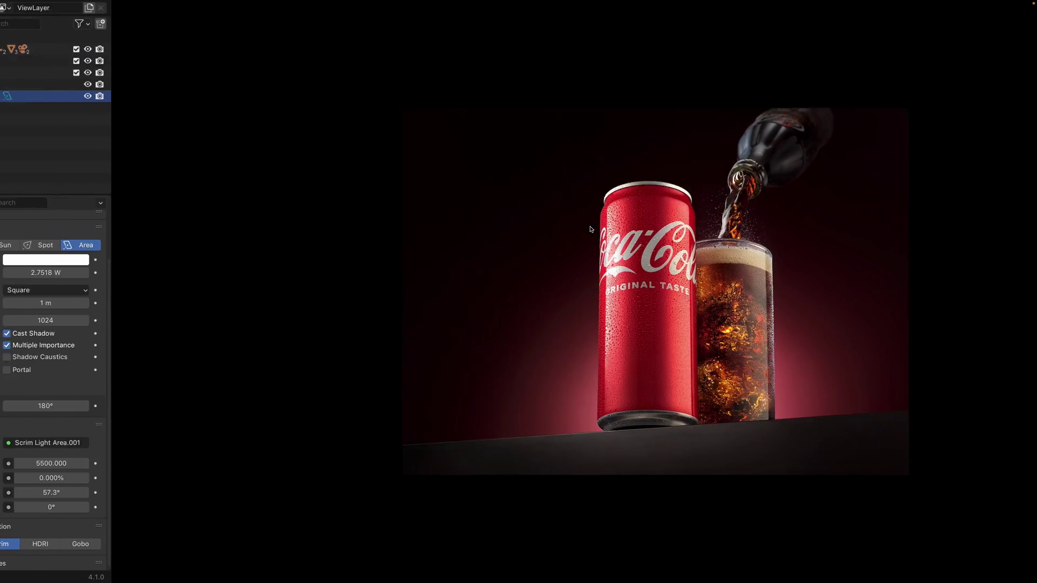
{"action": "key", "text": "ctrl+Left"}
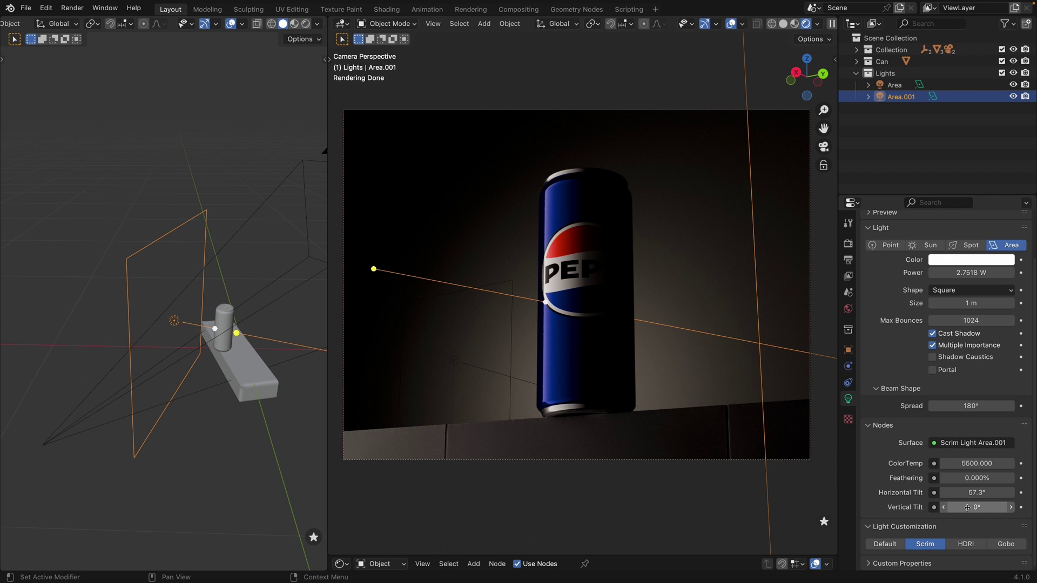
{"action": "left_click_drag", "start_coordinate": [967, 507], "coordinate": [1014, 508]}
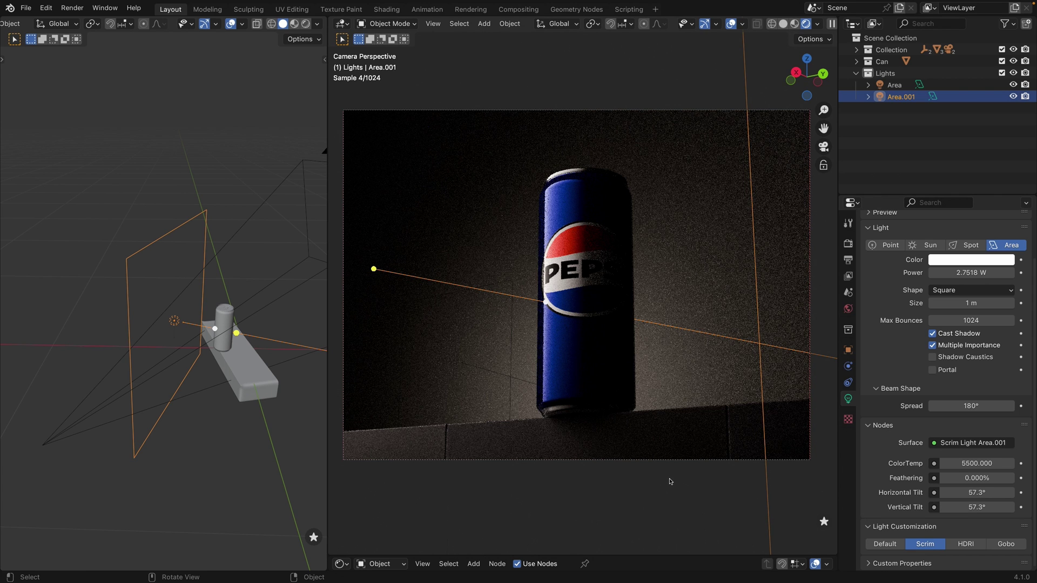
{"action": "left_click_drag", "start_coordinate": [977, 507], "coordinate": [958, 507]}
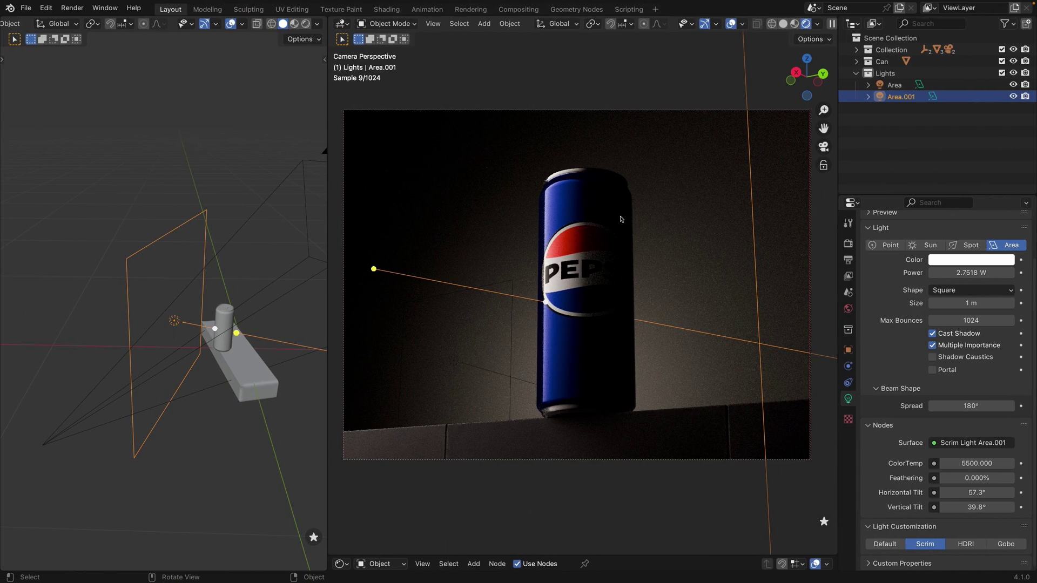
Add a third area light with Light Operations and place its highlight on the right side of the can's logo
{"action": "right_click", "coordinate": [544, 231]}
{"action": "mouse_move", "coordinate": [546, 229]}
{"action": "left_click", "coordinate": [605, 231]}
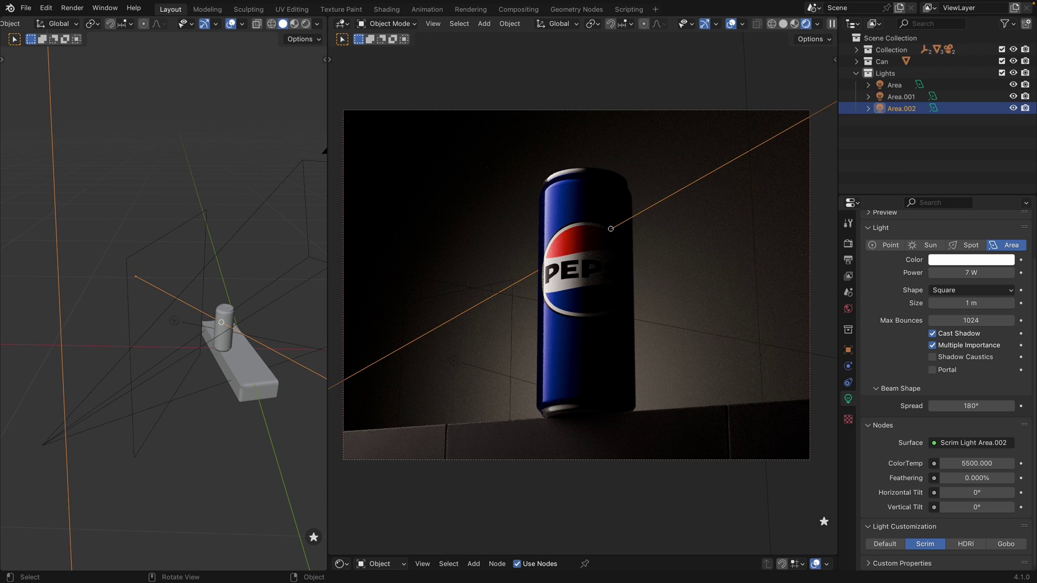
{"action": "left_click", "coordinate": [614, 290]}
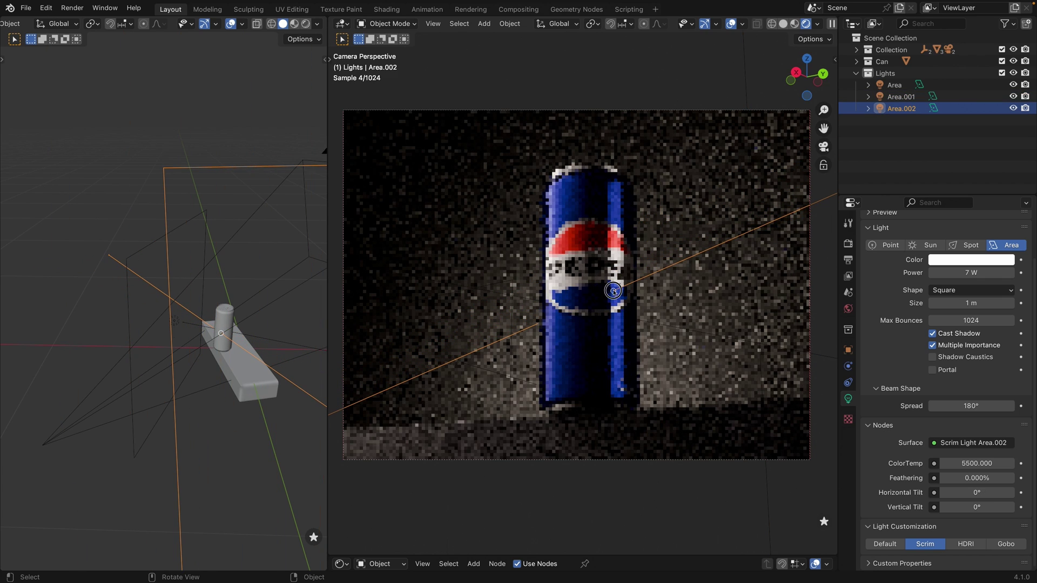
{"action": "scroll", "coordinate": [259, 332], "scroll_direction": "down", "scroll_amount": 5}
{"action": "middle_click_drag", "start_coordinate": [205, 312], "coordinate": [236, 330]}
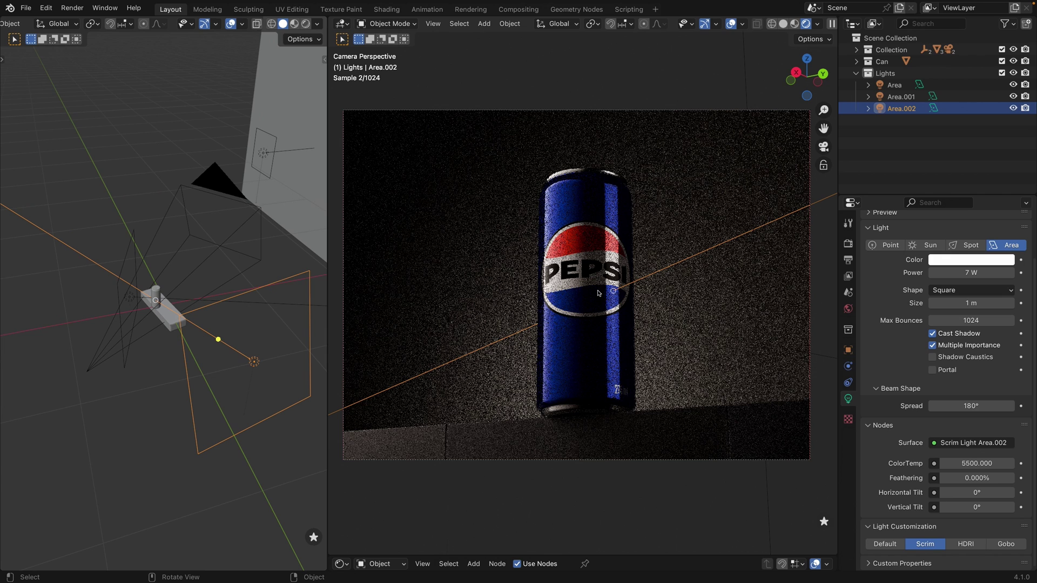
{"action": "left_click_drag", "start_coordinate": [614, 292], "coordinate": [615, 297]}
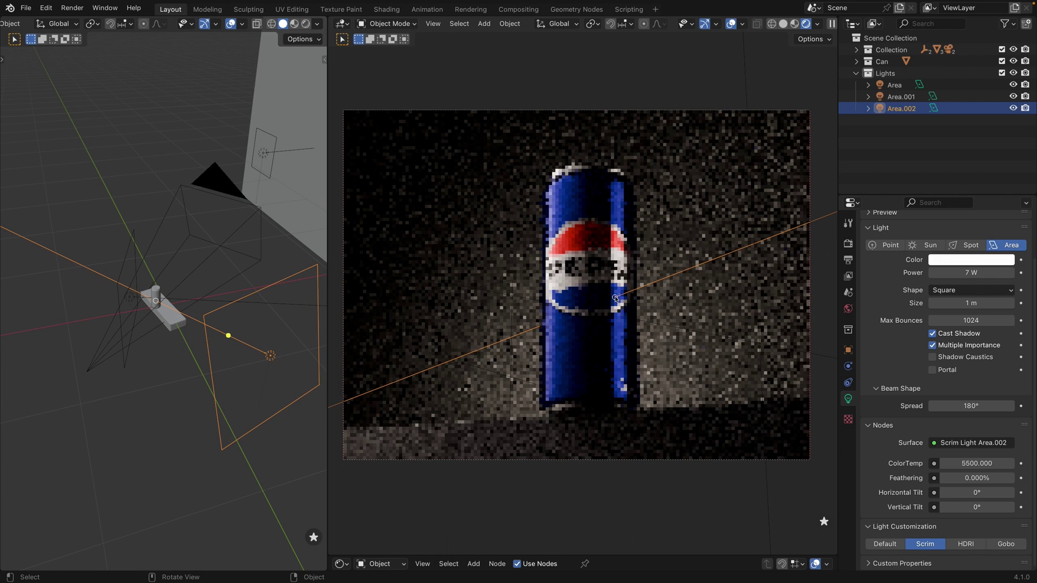
Move the third light much closer to the can and set its power to about 1.81 W
{"action": "scroll", "coordinate": [615, 297], "scroll_direction": "down", "scroll_amount": 10, "text": "alt"}
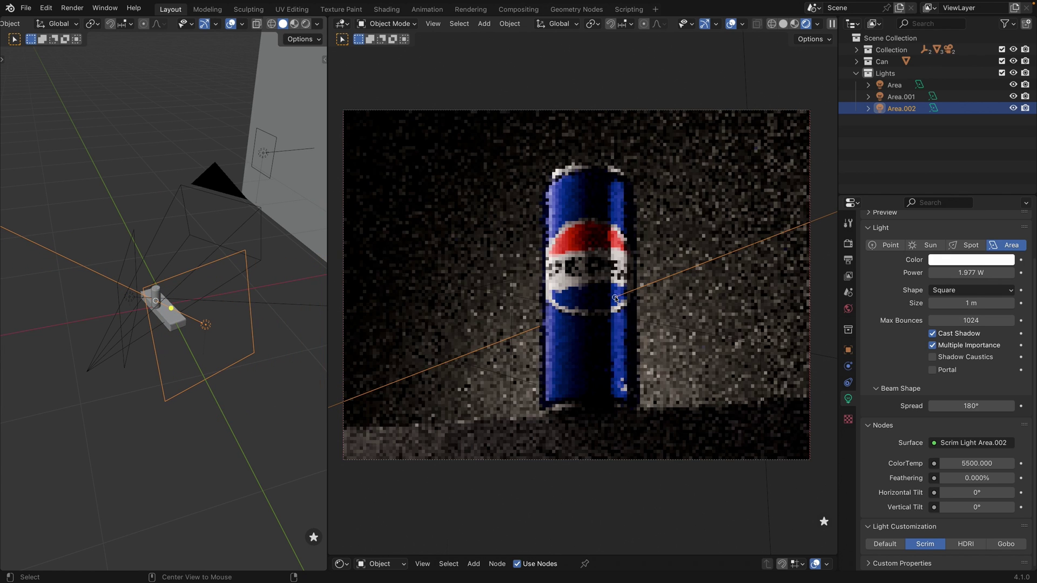
{"action": "scroll", "coordinate": [615, 297], "scroll_direction": "down", "scroll_amount": 4}
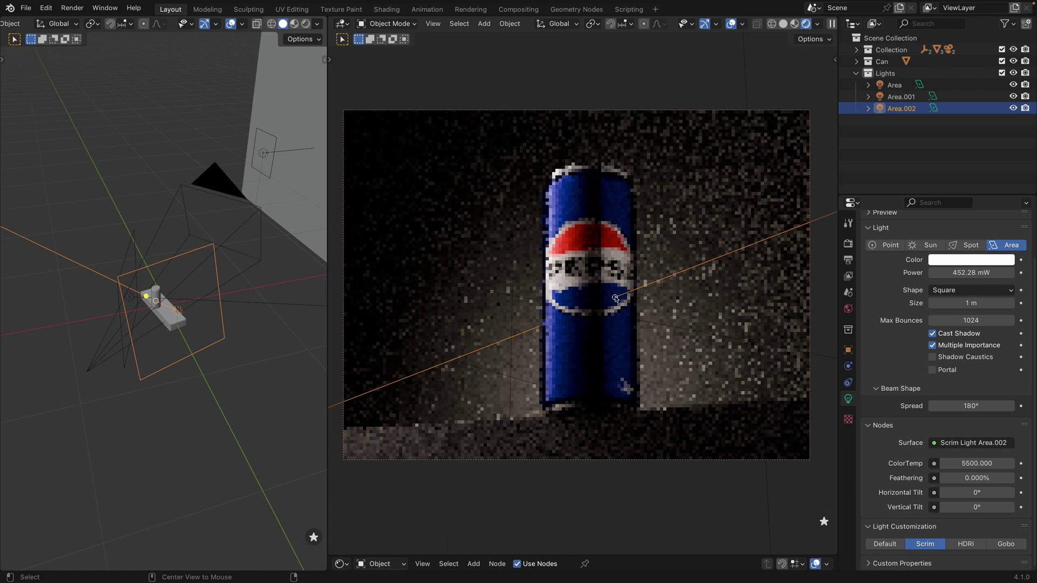
{"action": "scroll", "coordinate": [614, 297], "scroll_direction": "up", "scroll_amount": 4}
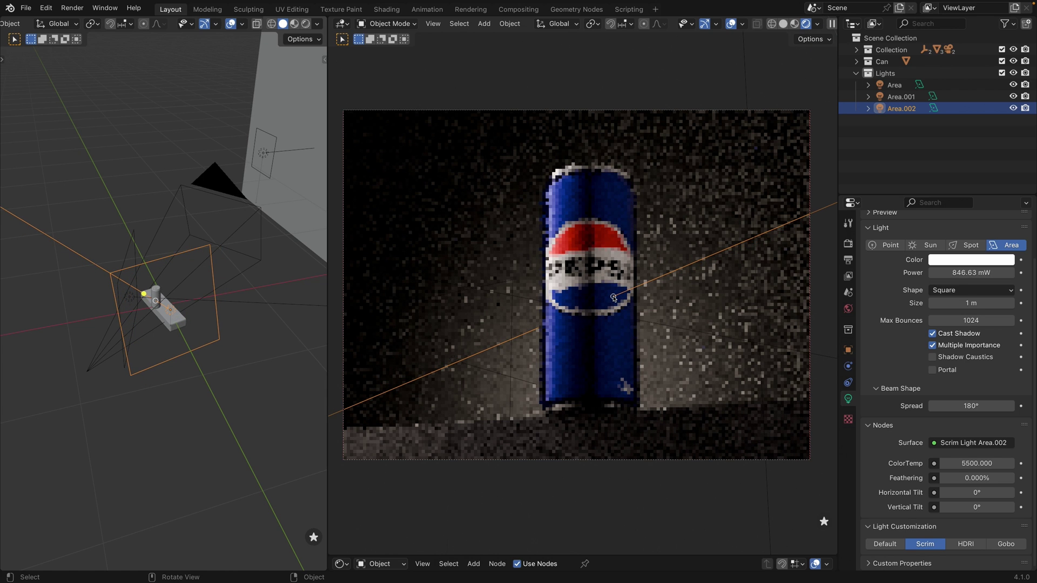
{"action": "scroll", "coordinate": [614, 298], "scroll_direction": "up", "scroll_amount": 2}
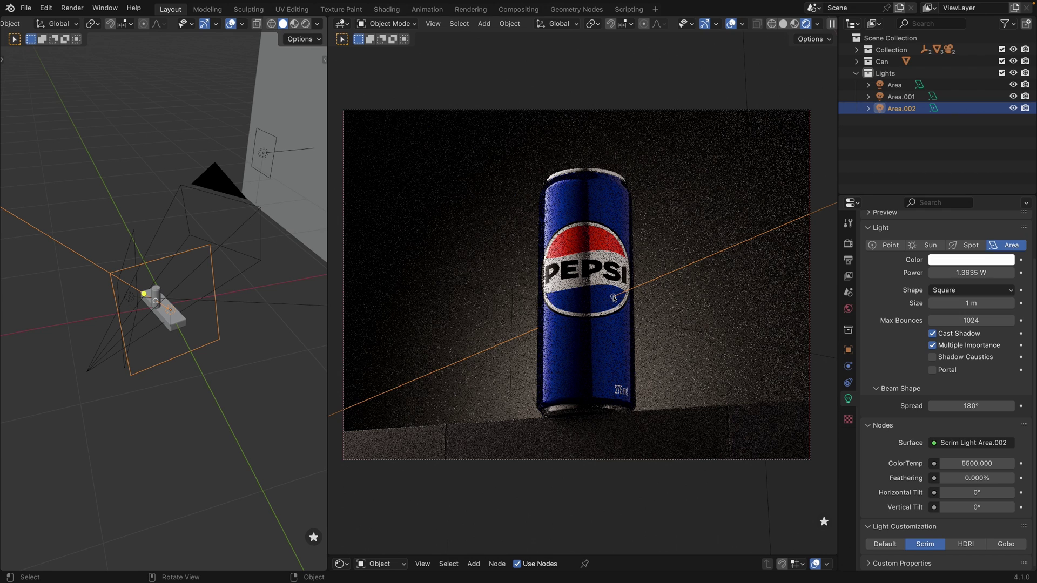
{"action": "scroll", "coordinate": [614, 297], "scroll_direction": "up", "scroll_amount": 1}
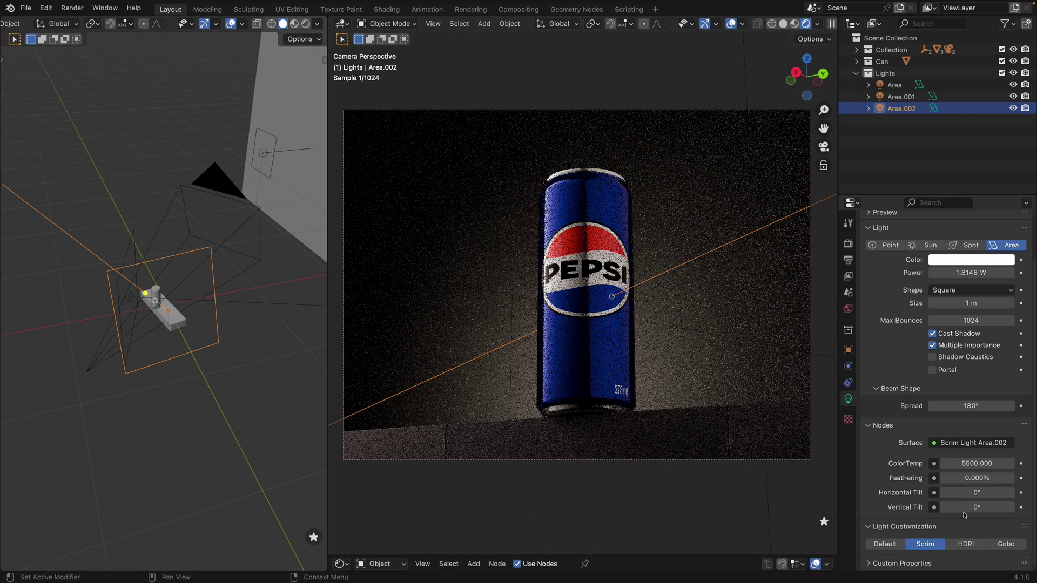
Set the third area light's horizontal scrim tilt to -57.3°
{"action": "left_click_drag", "start_coordinate": [984, 494], "coordinate": [904, 495]}
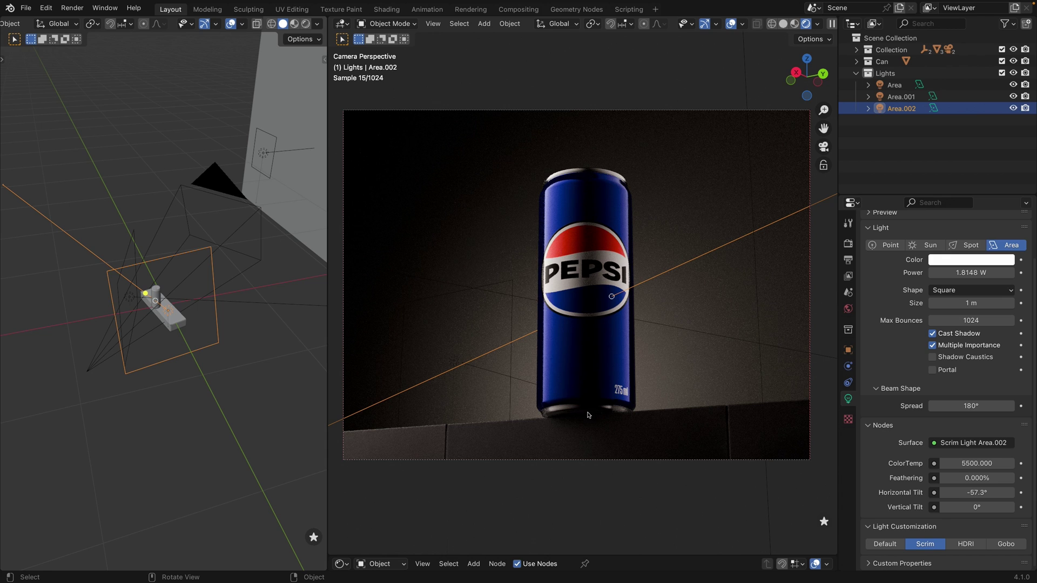
Add a fourth area light with Light Operations and place its highlight down the middle of the can, isolating the light while positioning it
{"action": "right_click", "coordinate": [554, 237]}
{"action": "mouse_move", "coordinate": [553, 237]}
{"action": "left_click", "coordinate": [590, 238]}
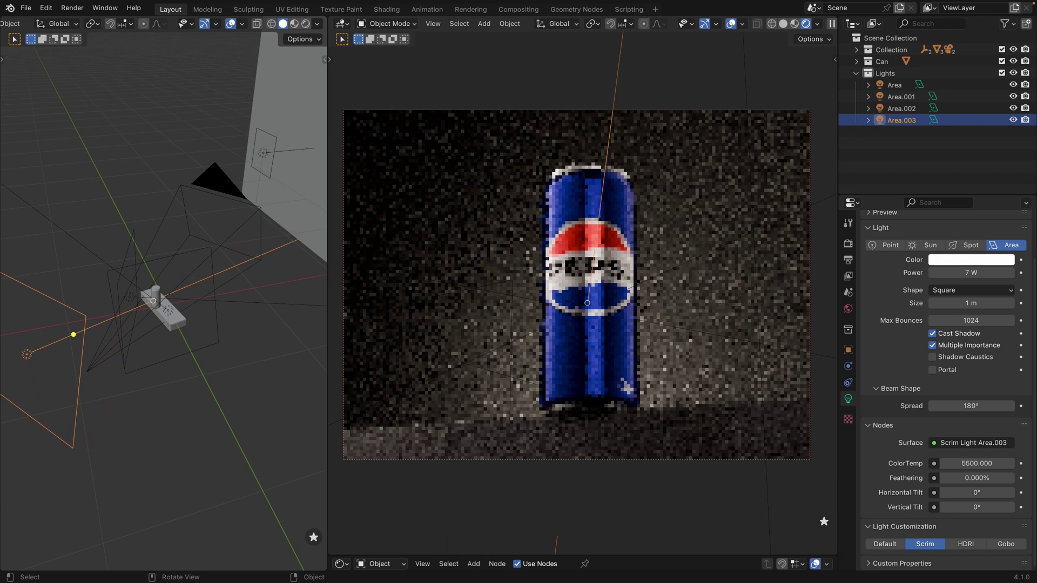
{"action": "left_click_drag", "start_coordinate": [587, 303], "coordinate": [589, 304]}
{"action": "key", "text": "shift"}
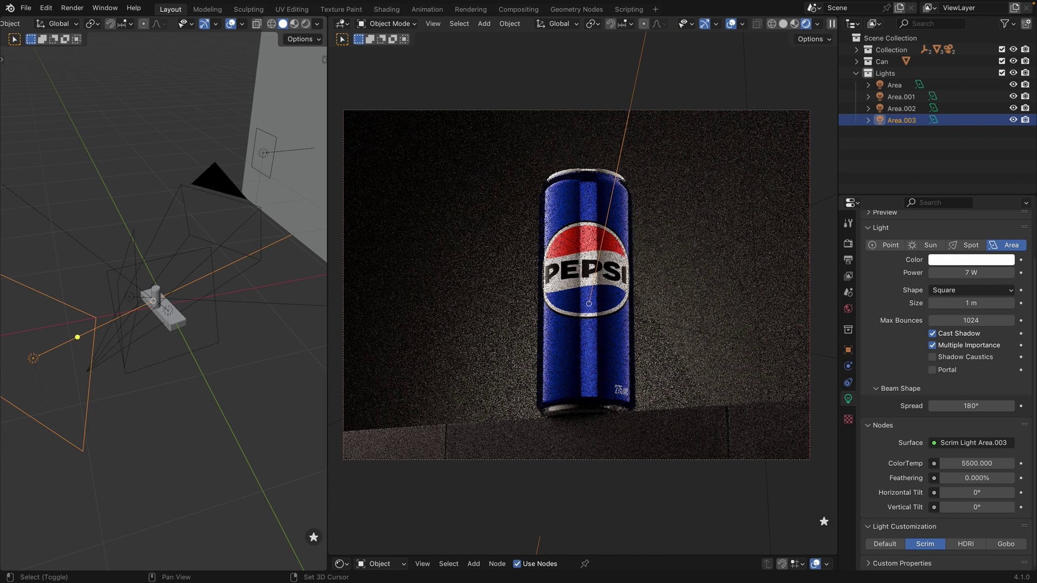
{"action": "key", "text": "shift+h"}
{"action": "left_click_drag", "start_coordinate": [588, 303], "coordinate": [591, 305]}
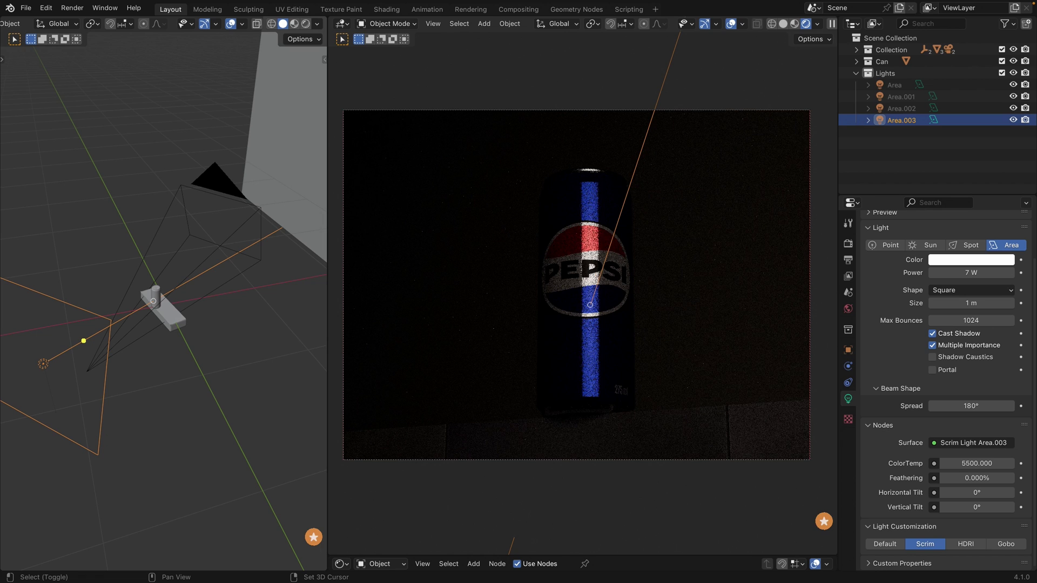
{"action": "left_click", "coordinate": [591, 305]}
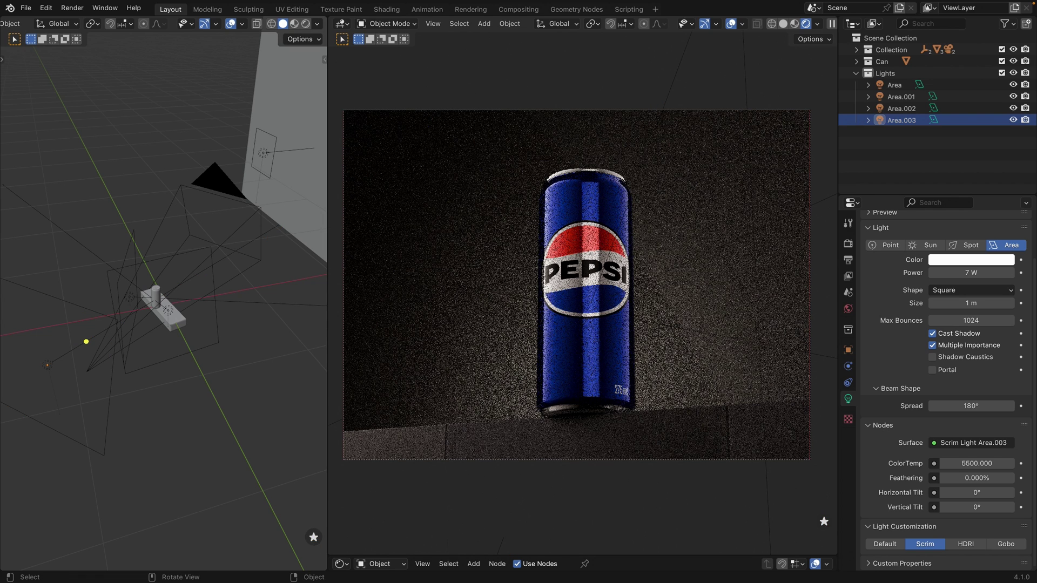
Move the fourth light much closer to the can and set its power to about 793 mW
{"action": "scroll", "coordinate": [590, 305], "scroll_direction": "down", "scroll_amount": 4, "text": "alt"}
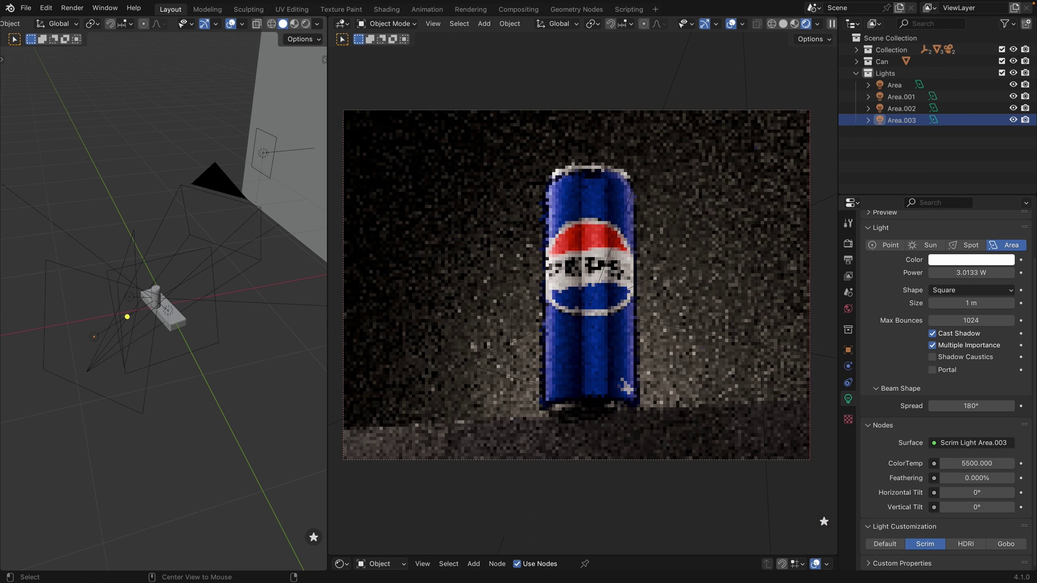
{"action": "scroll", "coordinate": [590, 305], "scroll_direction": "down", "scroll_amount": 1, "text": "alt"}
{"action": "scroll", "coordinate": [590, 305], "scroll_direction": "down", "scroll_amount": 5, "text": "alt"}
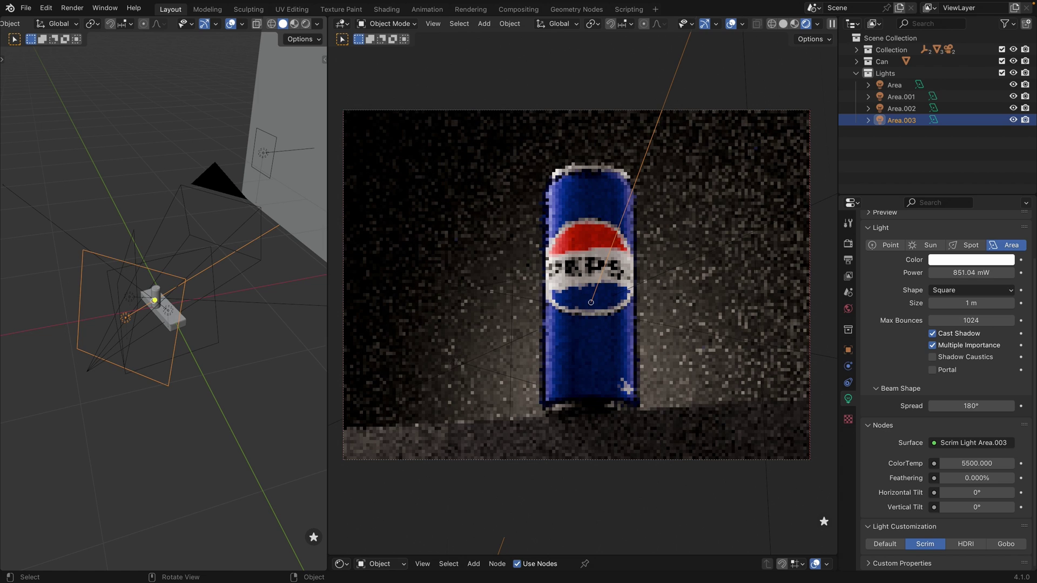
{"action": "key", "text": "Up"}
{"action": "key", "text": "Up"}
{"action": "key", "text": "Up"}
{"action": "key", "text": "Up"}
{"action": "key", "text": "Up"}
{"action": "key", "text": "Up"}
{"action": "key", "text": "Up"}
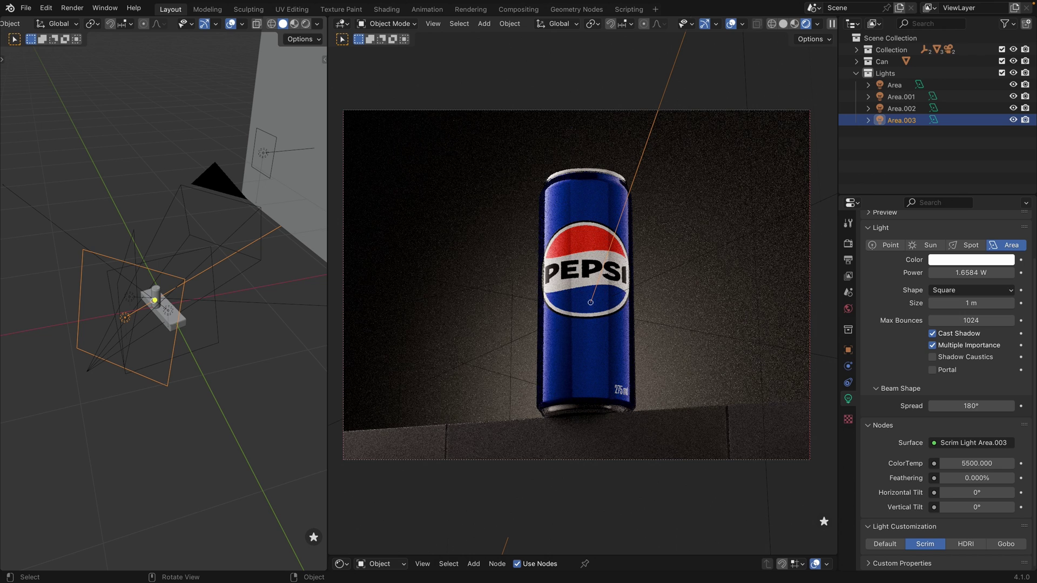
{"action": "scroll", "coordinate": [591, 303], "scroll_direction": "down", "scroll_amount": 7}
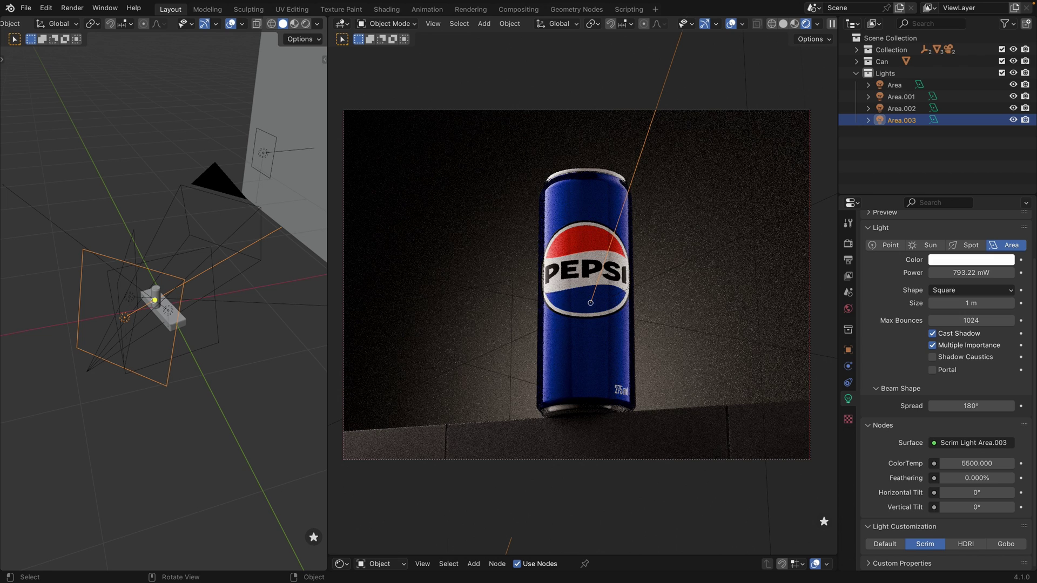
Enlarge the fourth light to 1.8 m and set its power to 1 W
{"action": "key", "text": "shift"}
{"action": "scroll", "coordinate": [590, 302], "scroll_direction": "up", "scroll_amount": 5, "text": "shift"}
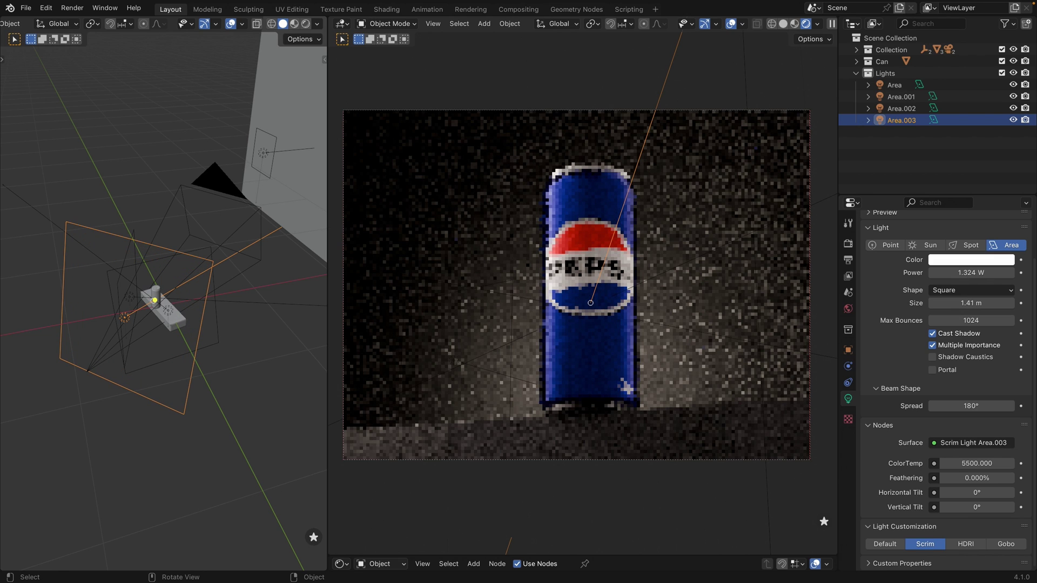
{"action": "scroll", "coordinate": [590, 302], "scroll_direction": "up", "scroll_amount": 2, "text": "shift"}
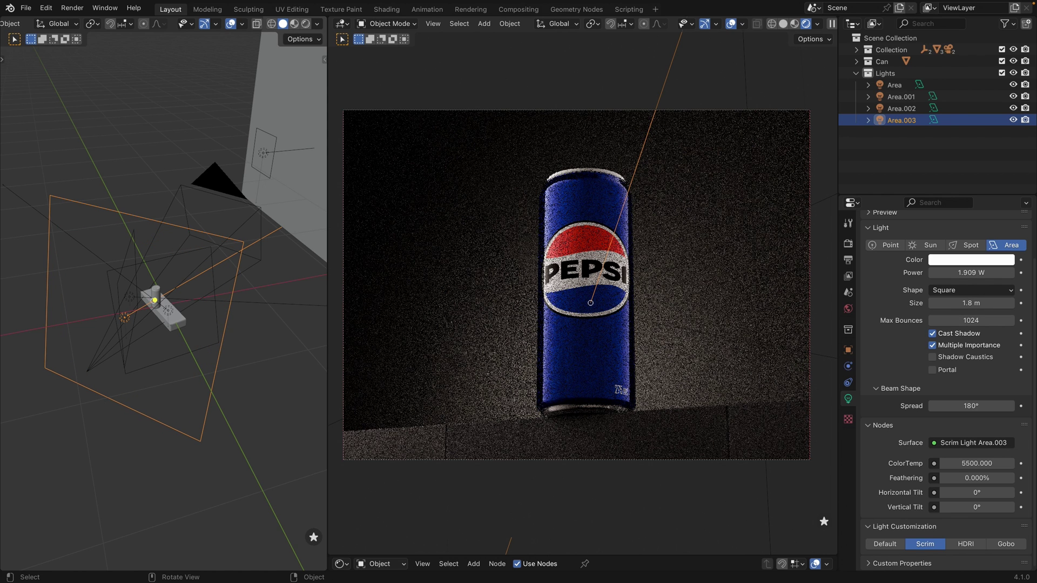
{"action": "left_click", "coordinate": [590, 303]}
{"action": "key", "text": "ctrl+z"}
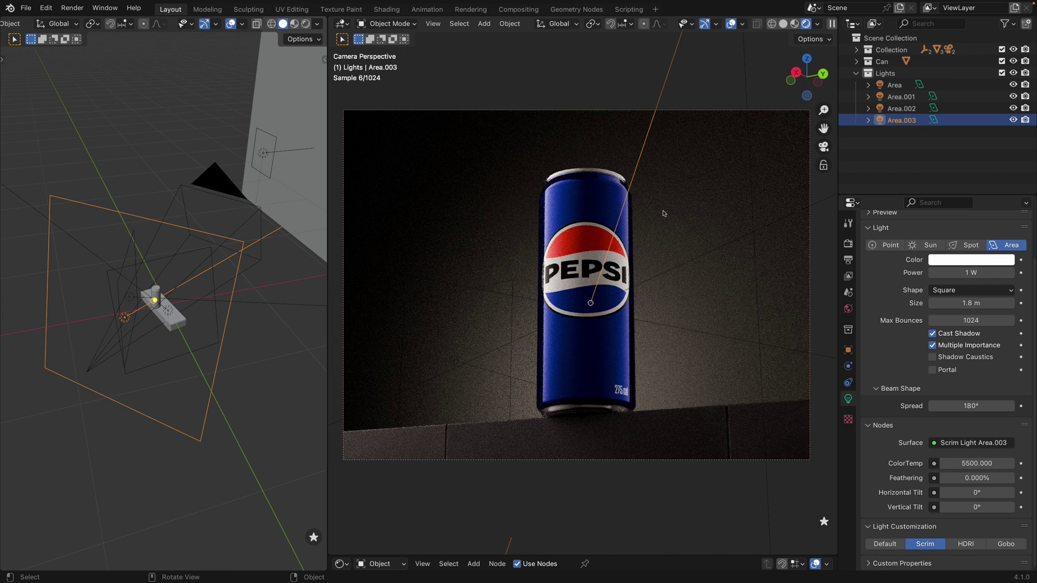
Switch the camera view to solid shading, enable the can's Droplets modifier in the viewport, and return to rendered shading
{"action": "middle_click_drag", "start_coordinate": [230, 289], "coordinate": [282, 295]}
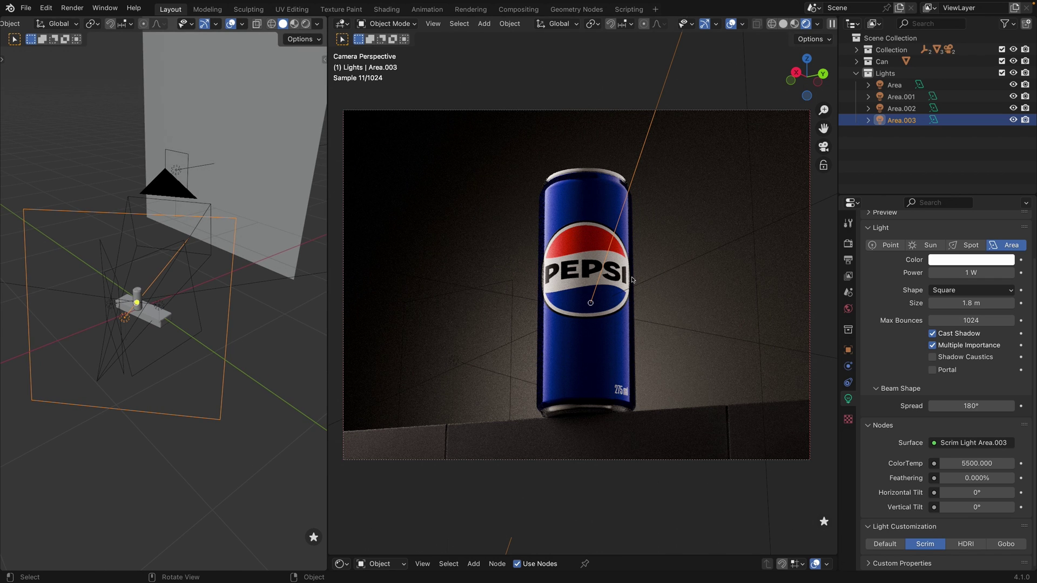
{"action": "middle_click_drag", "start_coordinate": [152, 278], "coordinate": [170, 295]}
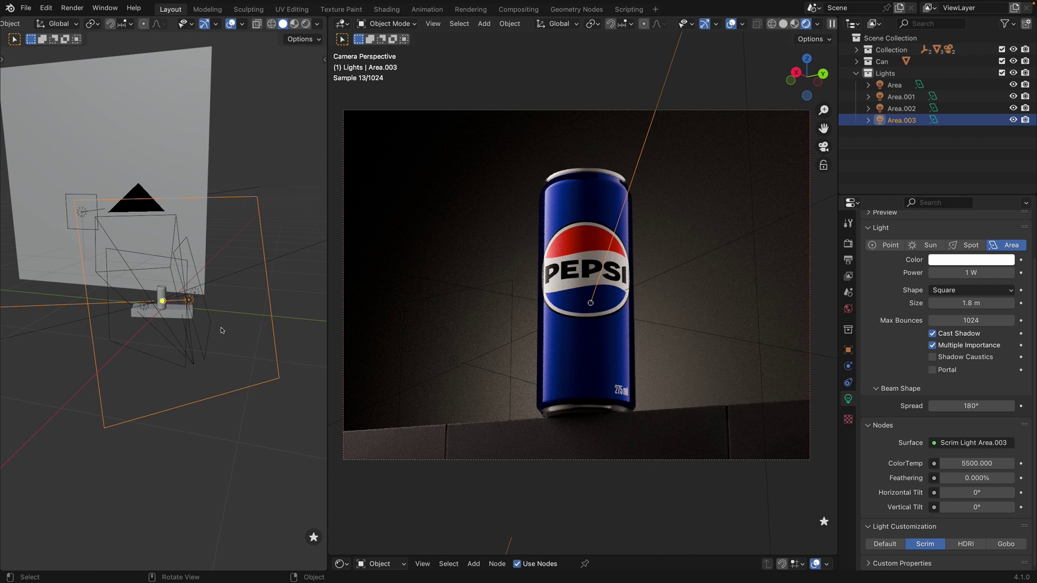
{"action": "left_click", "coordinate": [783, 24]}
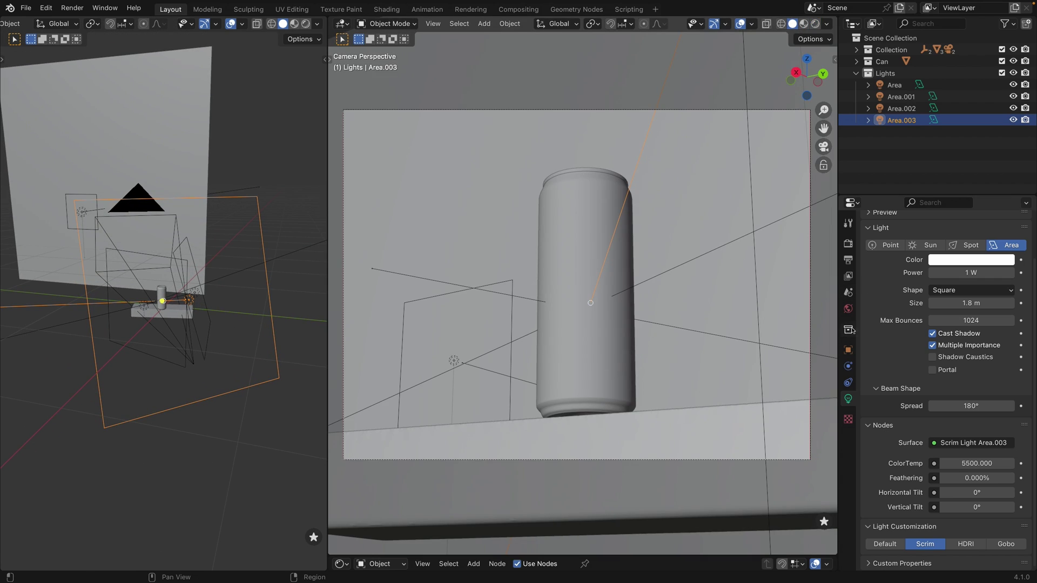
{"action": "left_click", "coordinate": [626, 254]}
{"action": "left_click", "coordinate": [847, 366]}
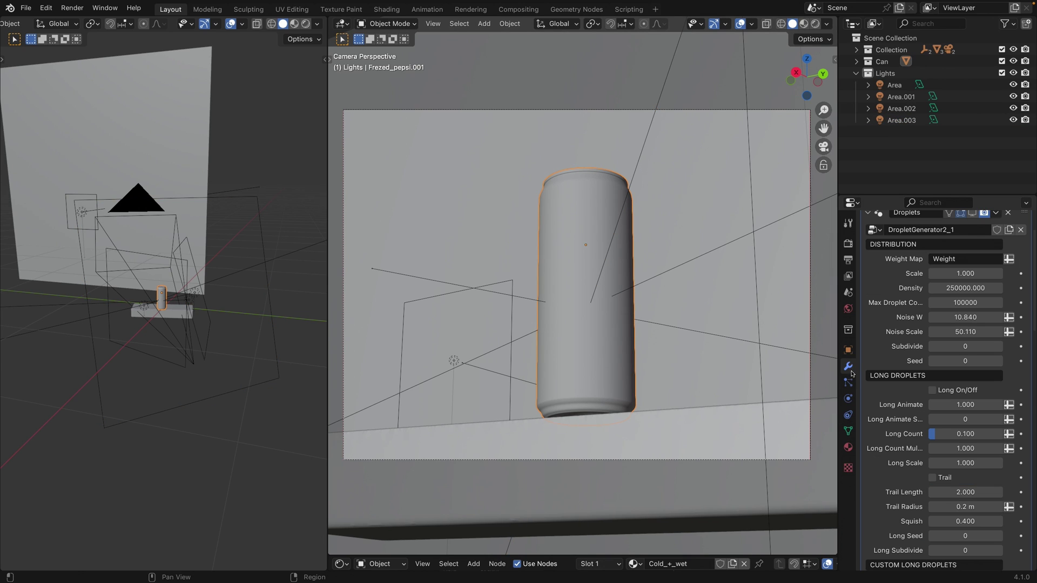
{"action": "left_click", "coordinate": [973, 213]}
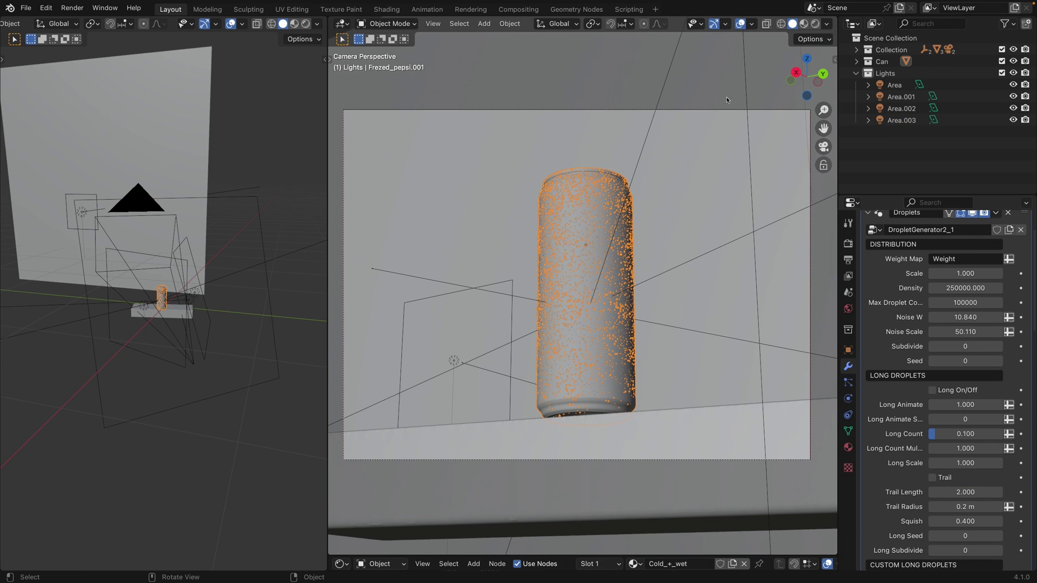
{"action": "left_click", "coordinate": [815, 24]}
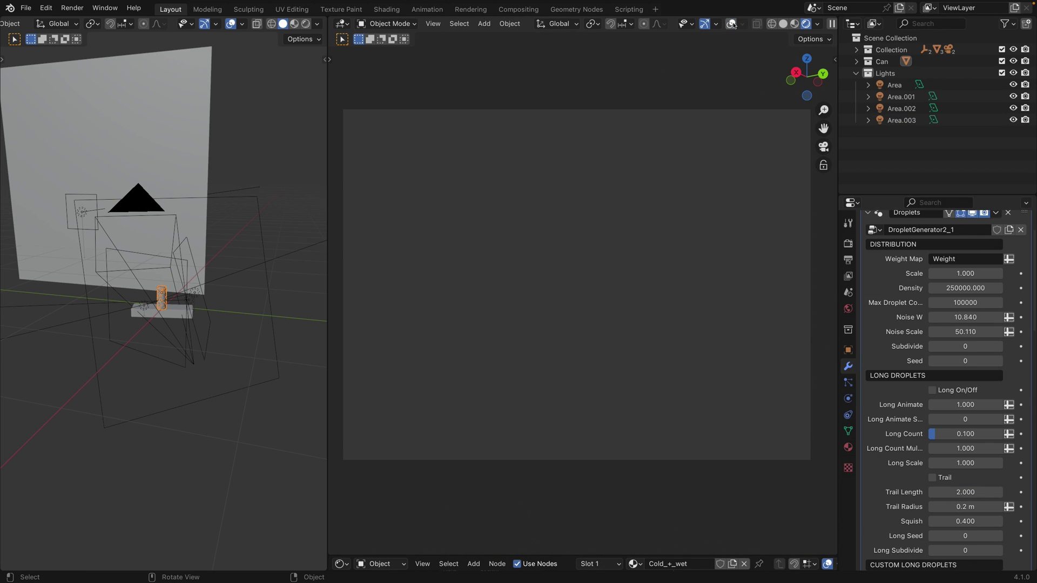